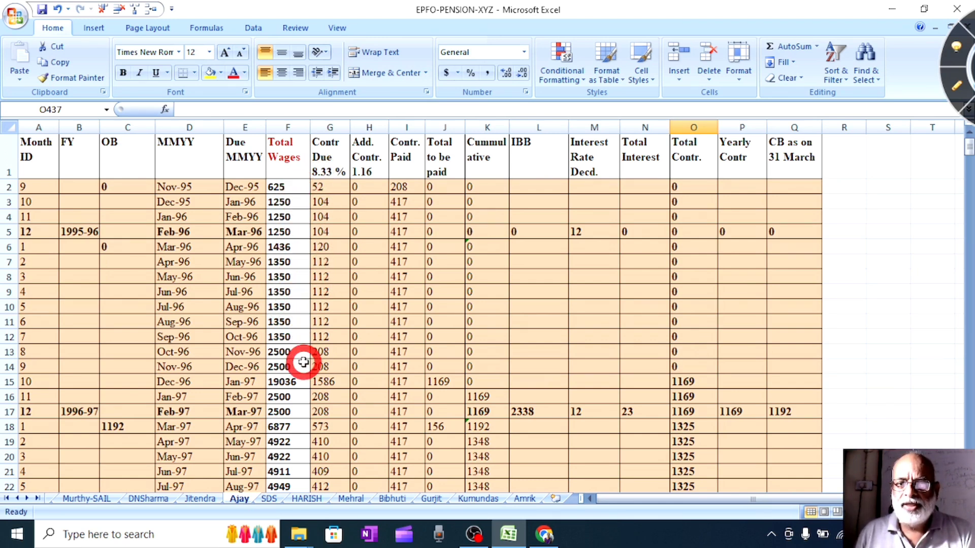
# Step: Mark the Total Wages column from Dec-95 down with a vertical pen stroke, and clear the annotation
pyautogui.click(957, 91)
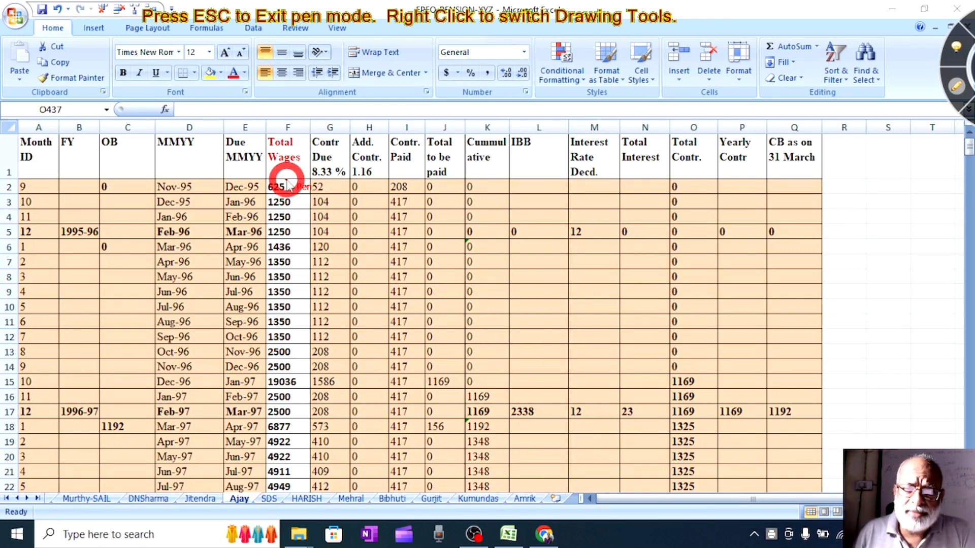
pyautogui.moveTo(300, 187); pyautogui.dragTo(304, 477)
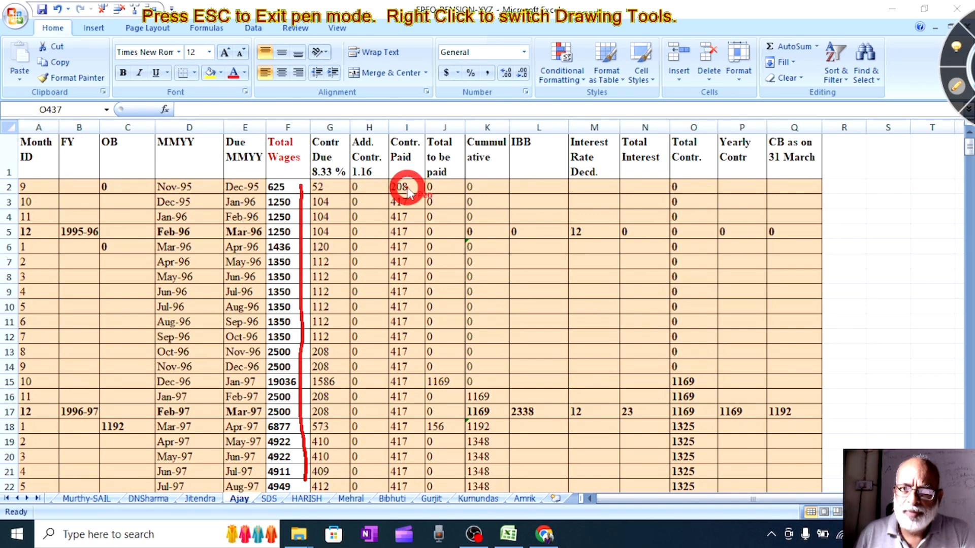
pyautogui.click(954, 96)
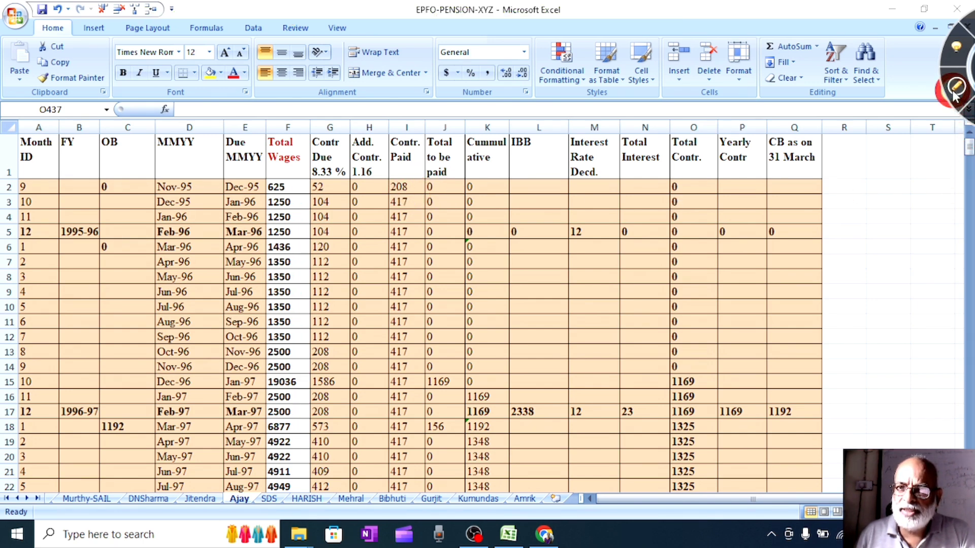
# Step: Try 52 as the Contr. Paid value for Dec-95 in cell I2, and restore it to 208
pyautogui.click(405, 187)
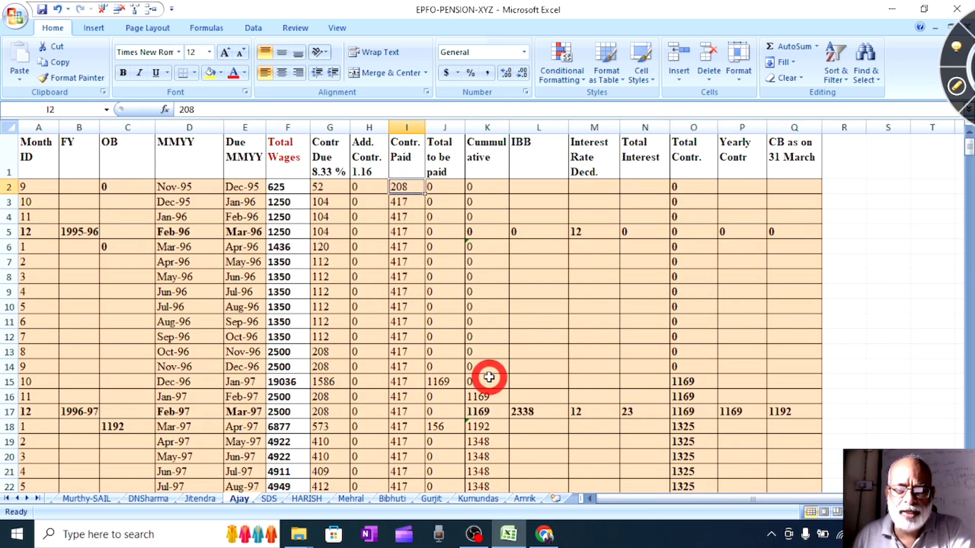
pyautogui.write('52')
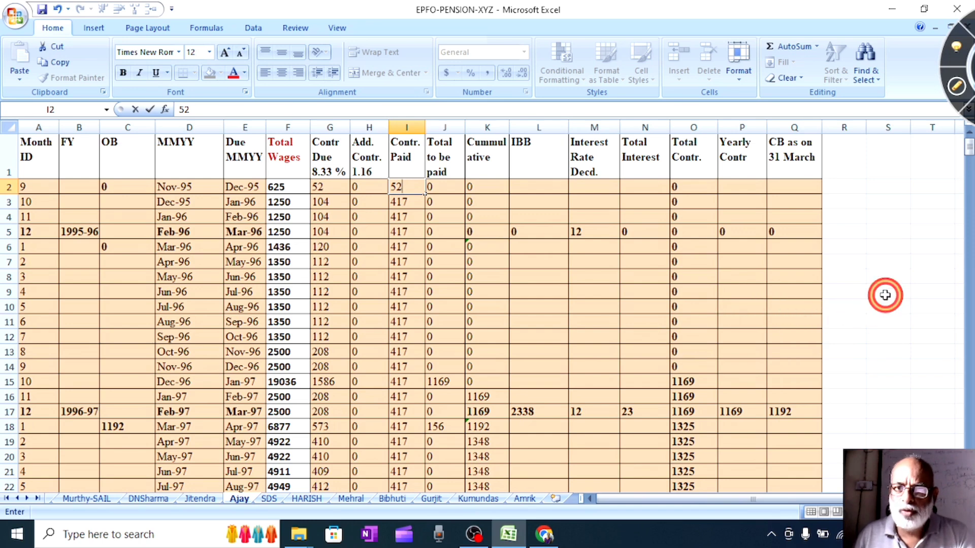
pyautogui.click(885, 295)
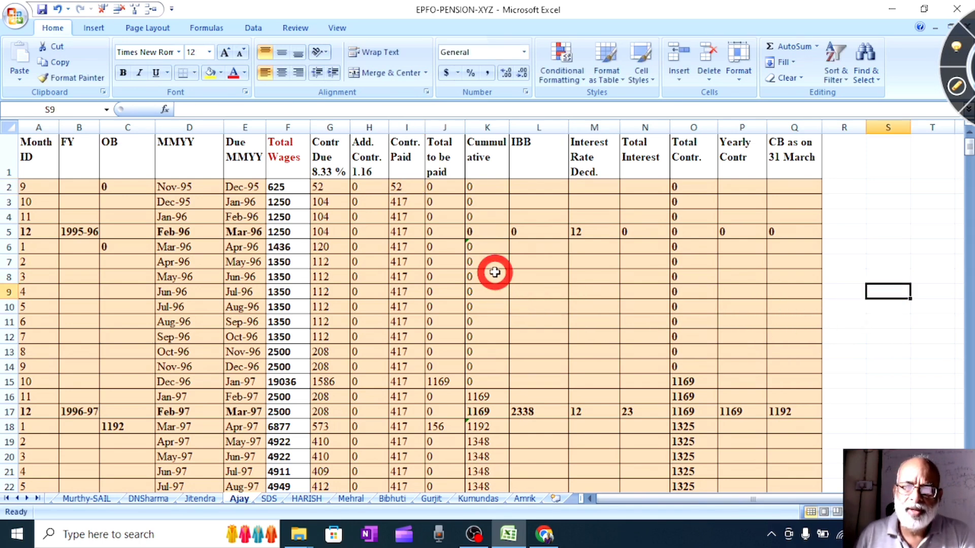
pyautogui.click(404, 188)
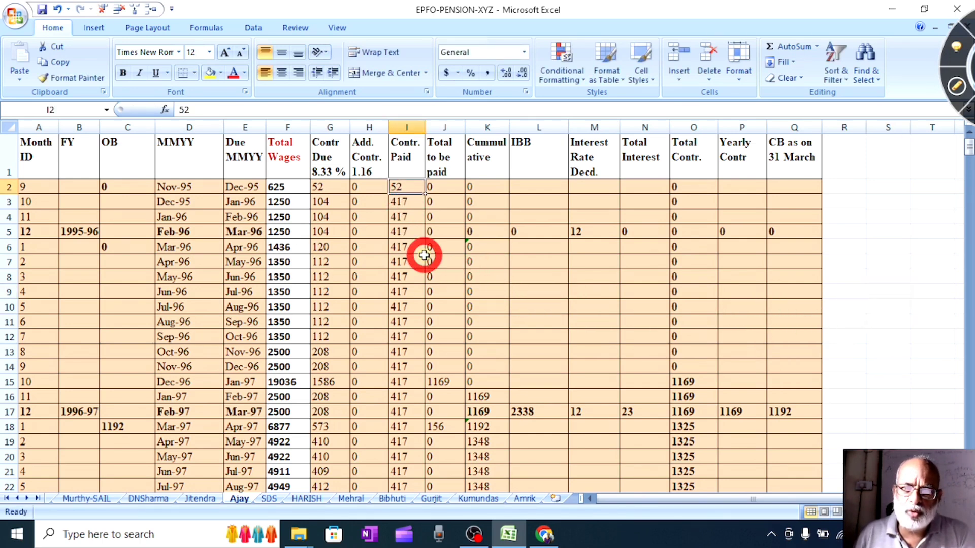
pyautogui.write('208')
pyautogui.click(888, 261)
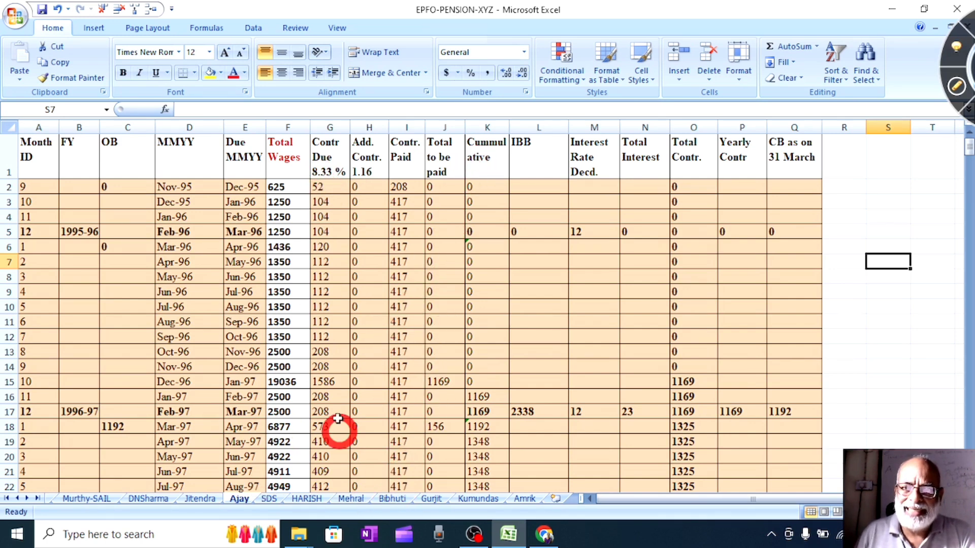
# Step: Mark the Contr Due and Add. Contr. columns with pen strokes, circle the Jan-97 Total to be paid amount, and clear the annotations
pyautogui.click(958, 89)
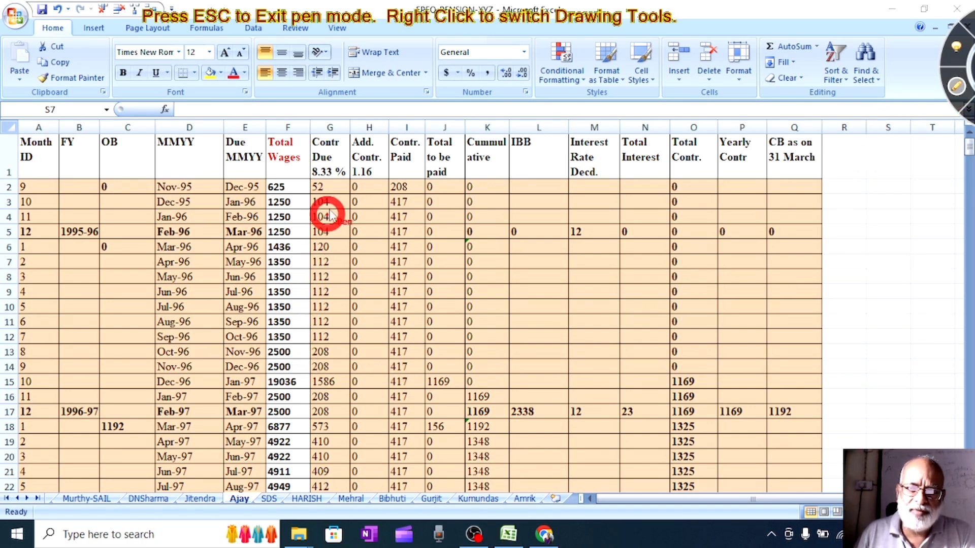
pyautogui.moveTo(344, 188); pyautogui.dragTo(345, 369)
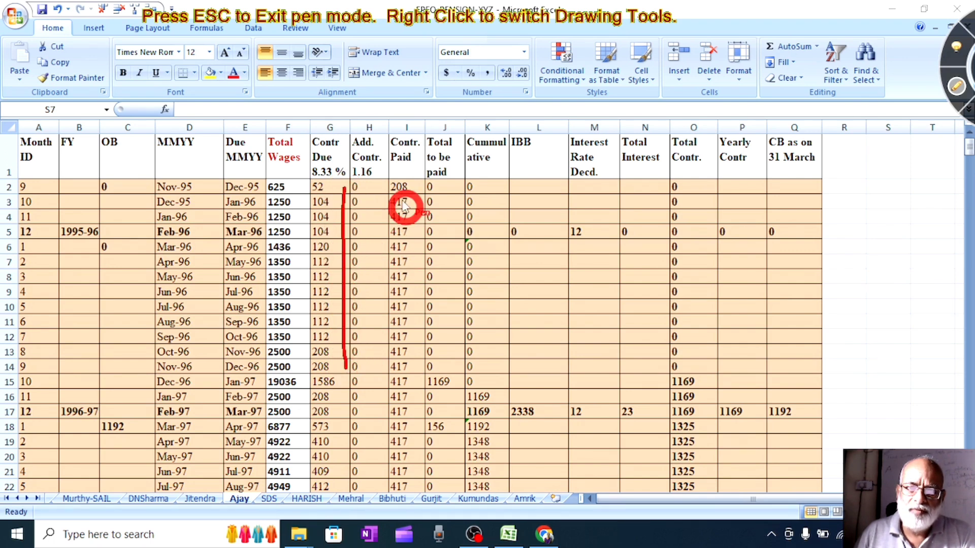
pyautogui.moveTo(377, 184); pyautogui.dragTo(376, 378)
pyautogui.moveTo(373, 431); pyautogui.dragTo(370, 447)
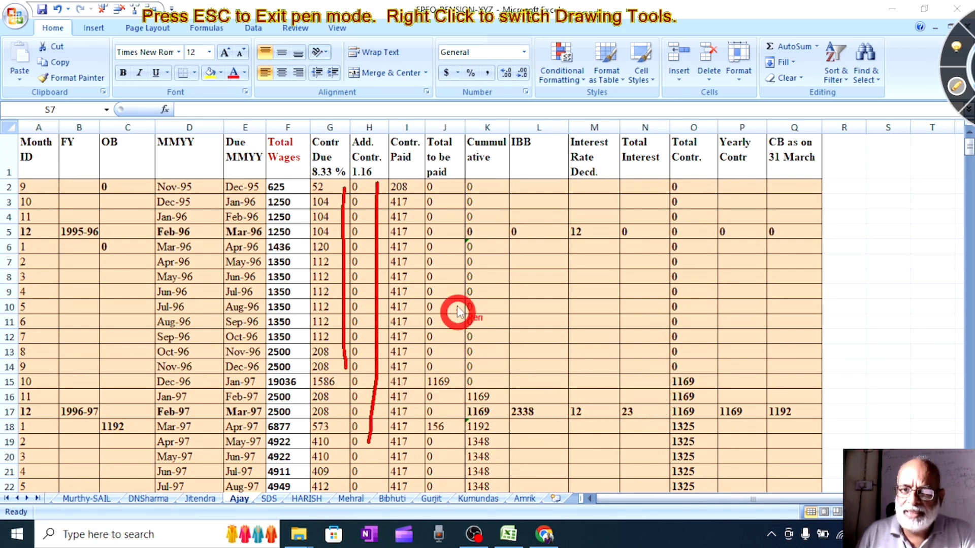
pyautogui.moveTo(443, 395)
pyautogui.mouseDown()
pyautogui.moveTo(451, 374)
pyautogui.moveTo(424, 379)
pyautogui.moveTo(440, 398)
pyautogui.mouseUp()
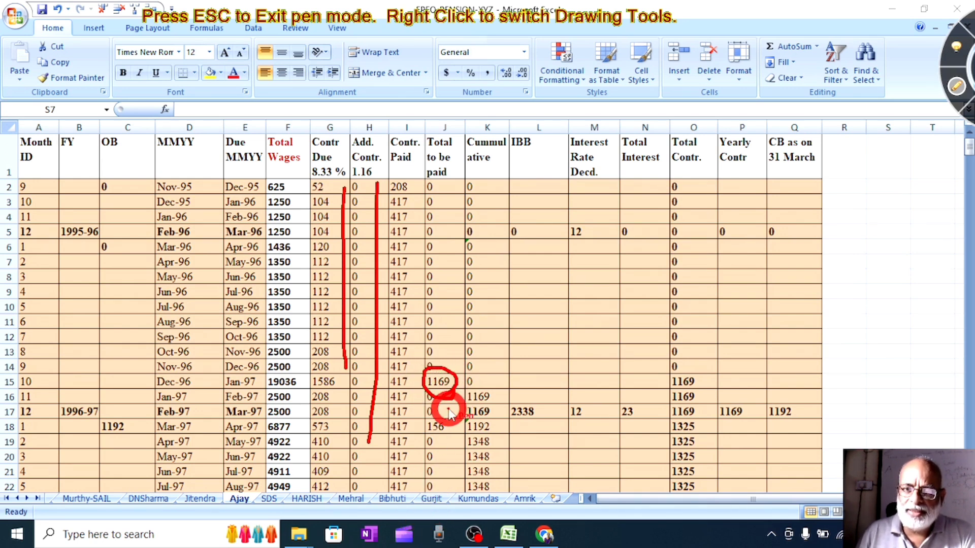
pyautogui.click(956, 85)
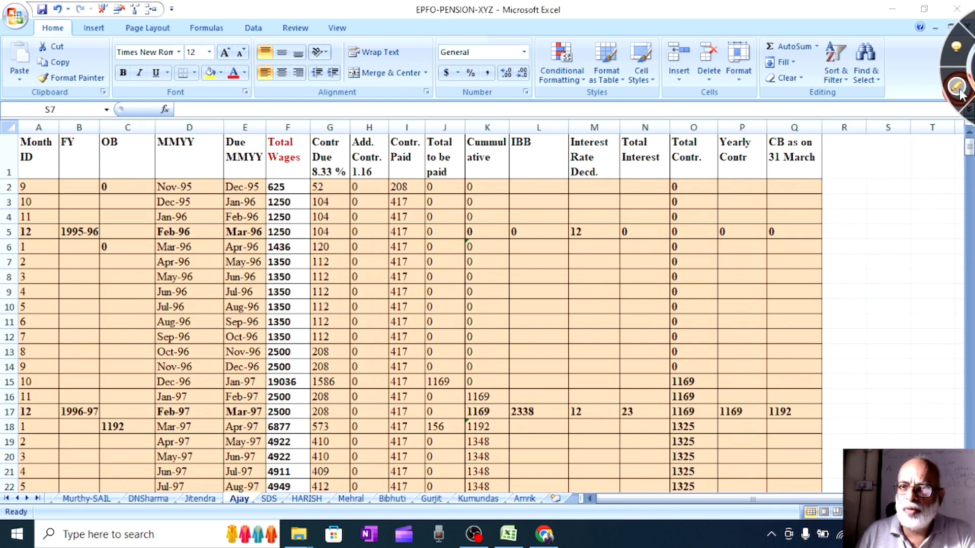
# Step: Mark the 12 and 11 interest rates of 2000-01 in pen, outline the interest amounts in N56 and N64, and clear the annotations
pyautogui.scroll(-3, 584, 304)
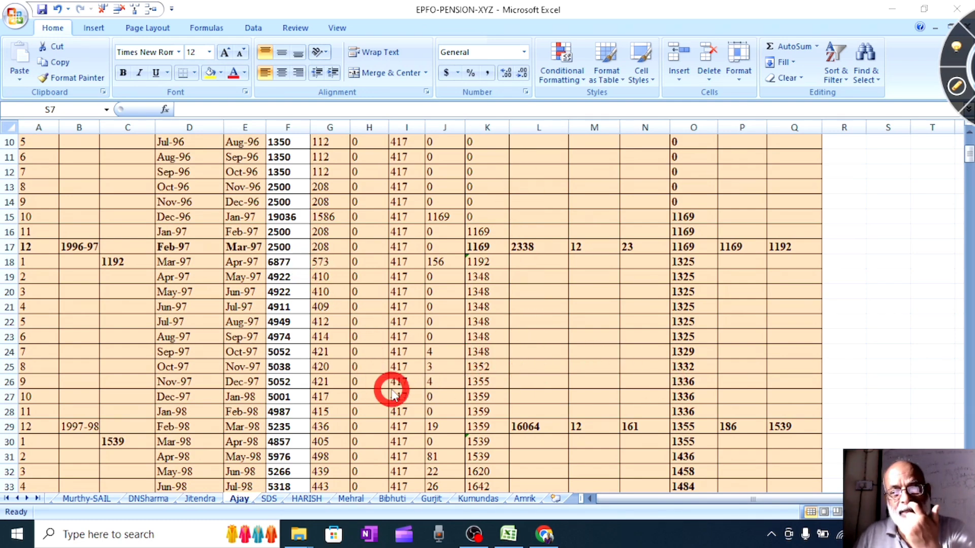
pyautogui.scroll(-3, 390, 391)
pyautogui.scroll(-10, 391, 390)
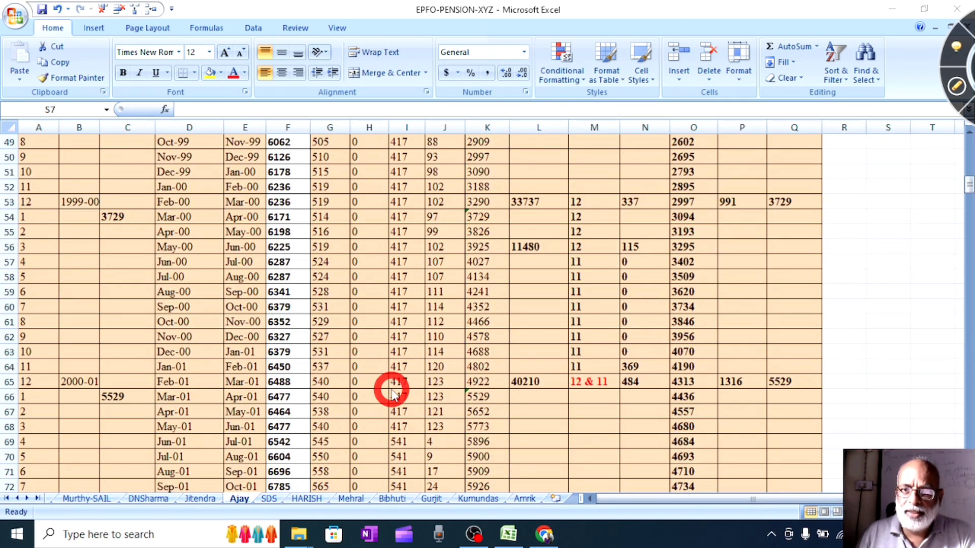
pyautogui.scroll(1, 311, 366)
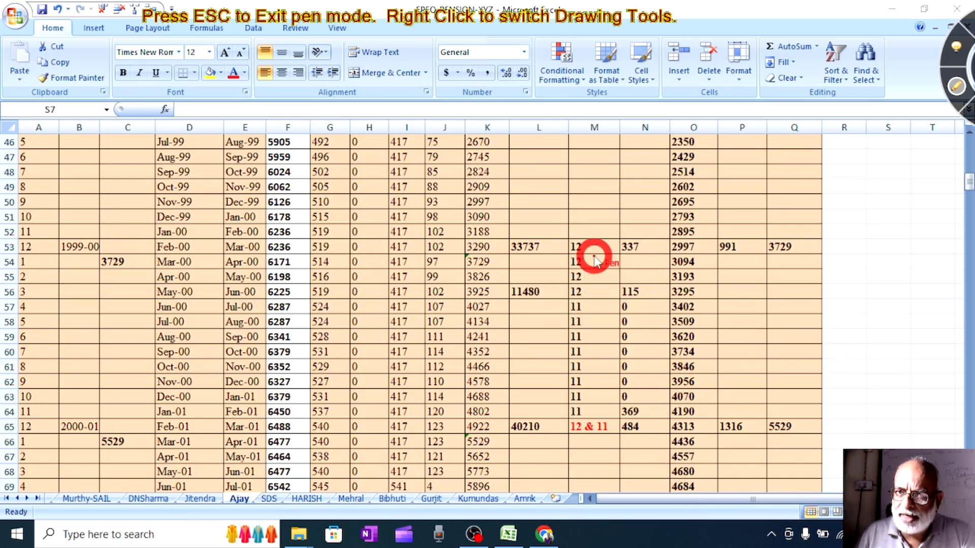
pyautogui.moveTo(594, 255); pyautogui.dragTo(592, 296)
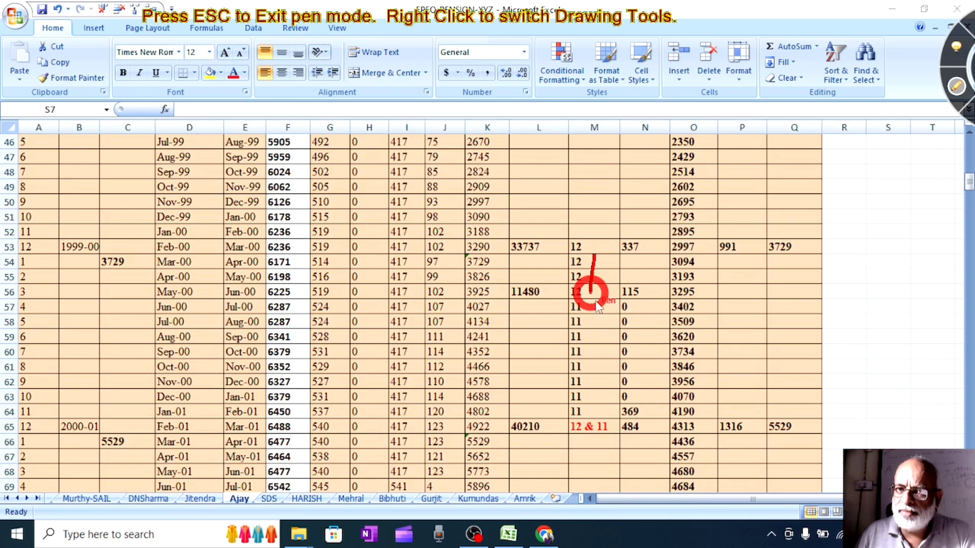
pyautogui.moveTo(589, 305)
pyautogui.mouseDown()
pyautogui.moveTo(588, 413)
pyautogui.moveTo(615, 398)
pyautogui.moveTo(643, 420)
pyautogui.moveTo(654, 413)
pyautogui.mouseUp()
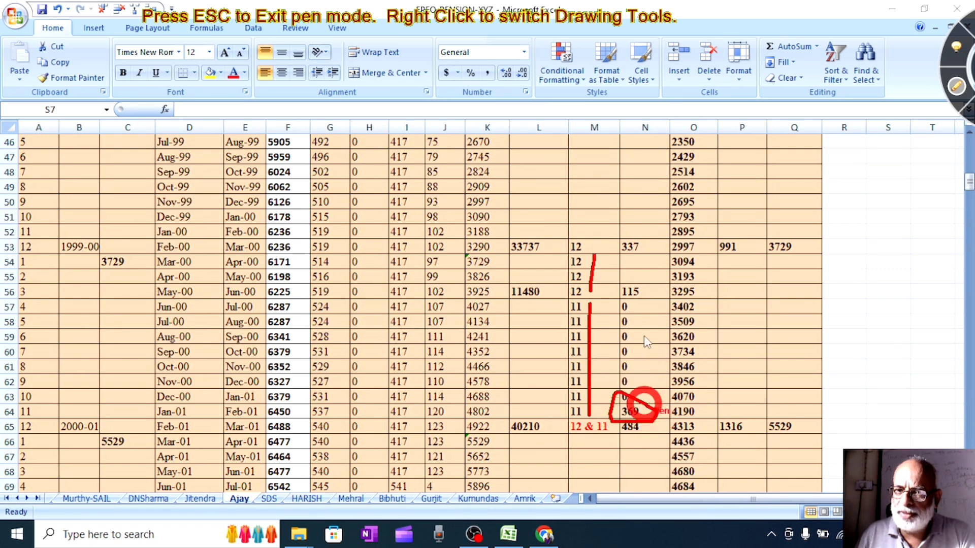
pyautogui.moveTo(638, 294)
pyautogui.mouseDown()
pyautogui.moveTo(612, 289)
pyautogui.moveTo(642, 310)
pyautogui.moveTo(617, 298)
pyautogui.mouseUp()
pyautogui.moveTo(650, 434); pyautogui.dragTo(679, 407)
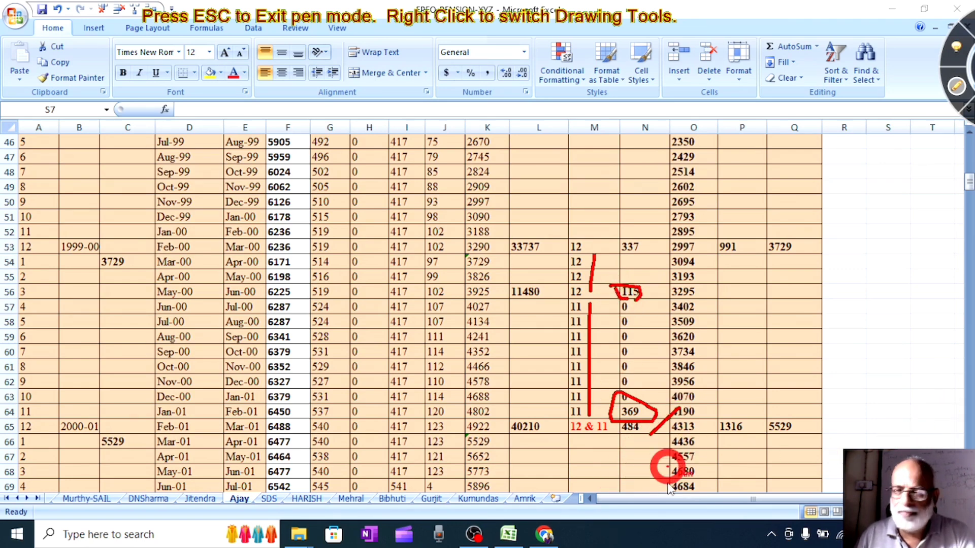
pyautogui.click(954, 107)
# Step: Review the monthly wage, contribution and interest rows from 2001 through the 2023 entries
pyautogui.scroll(-4, 347, 388)
pyautogui.scroll(-6, 347, 388)
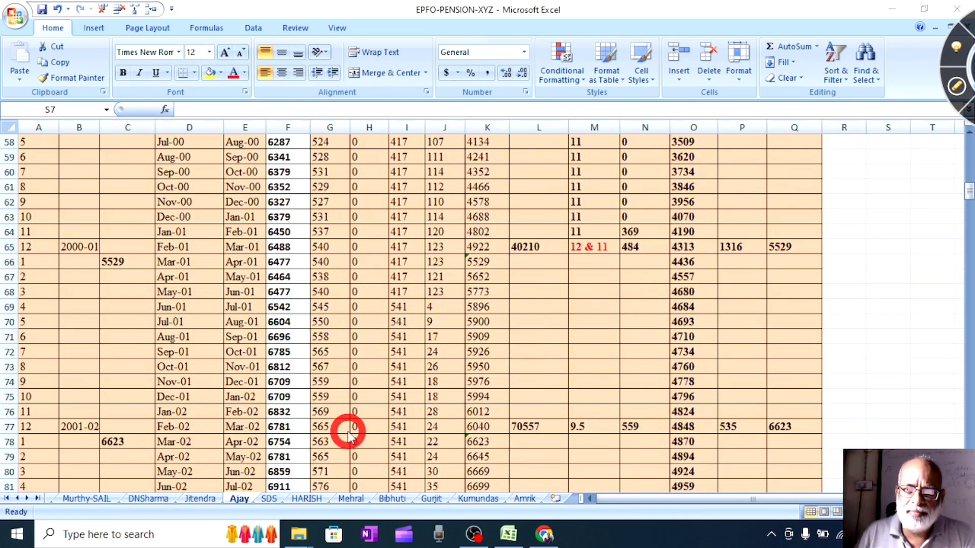
pyautogui.scroll(-20, 383, 404)
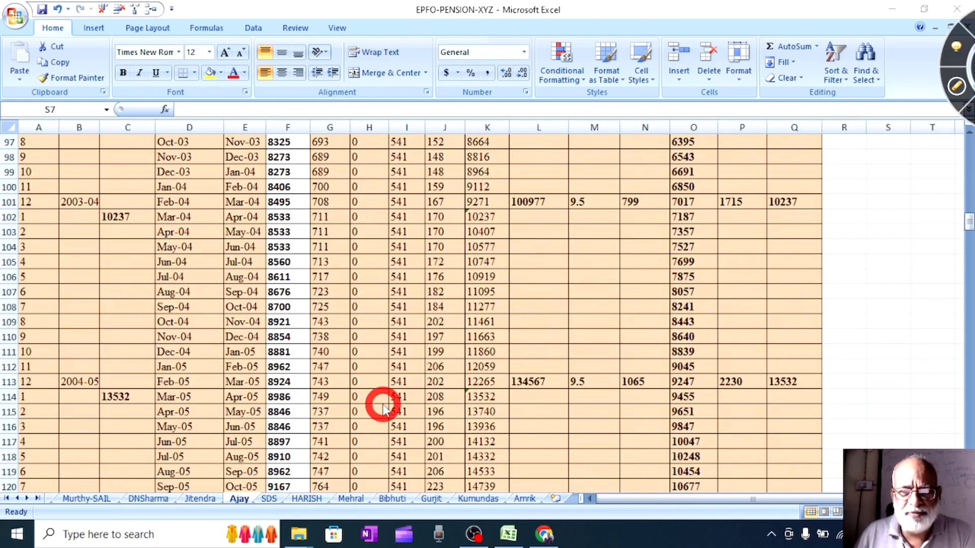
pyautogui.scroll(-14, 383, 405)
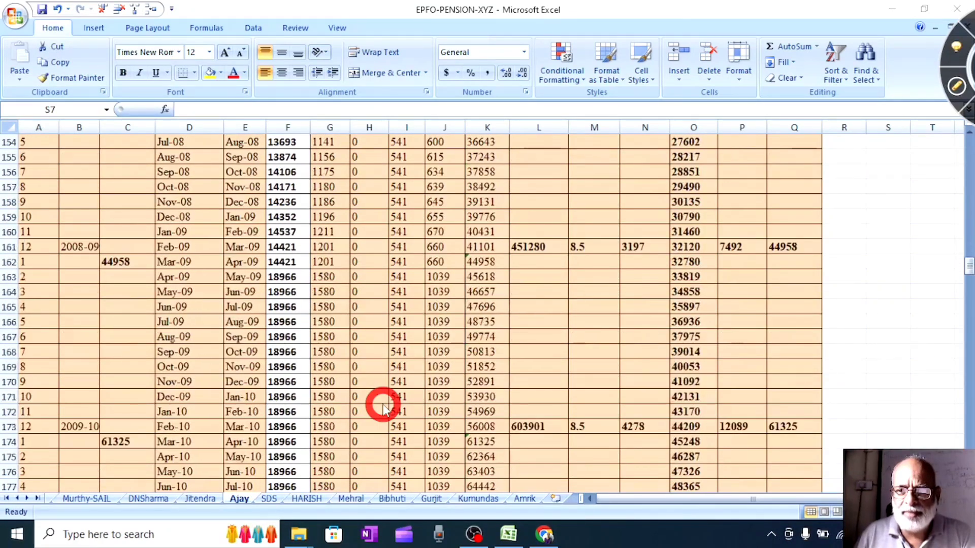
pyautogui.scroll(-18, 383, 404)
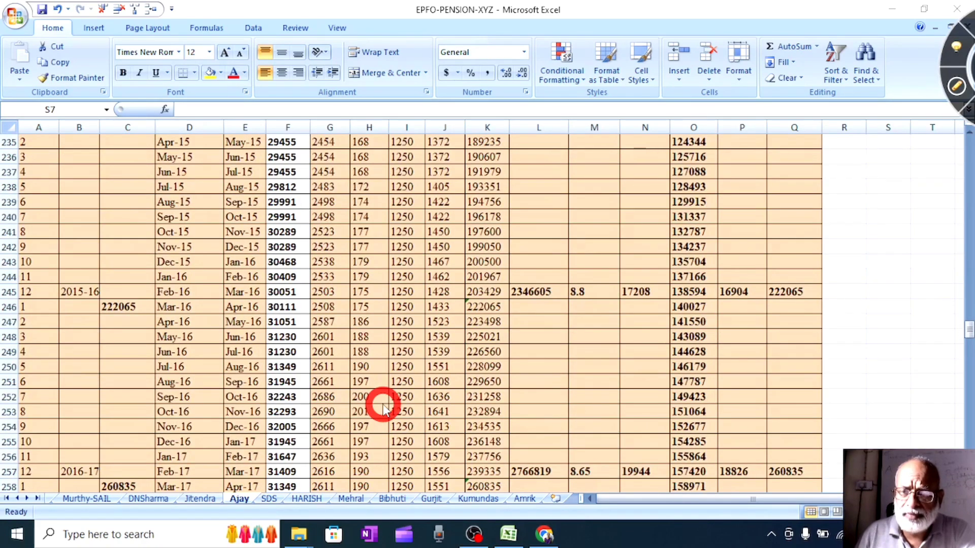
pyautogui.scroll(-10, 382, 404)
pyautogui.scroll(-17, 382, 404)
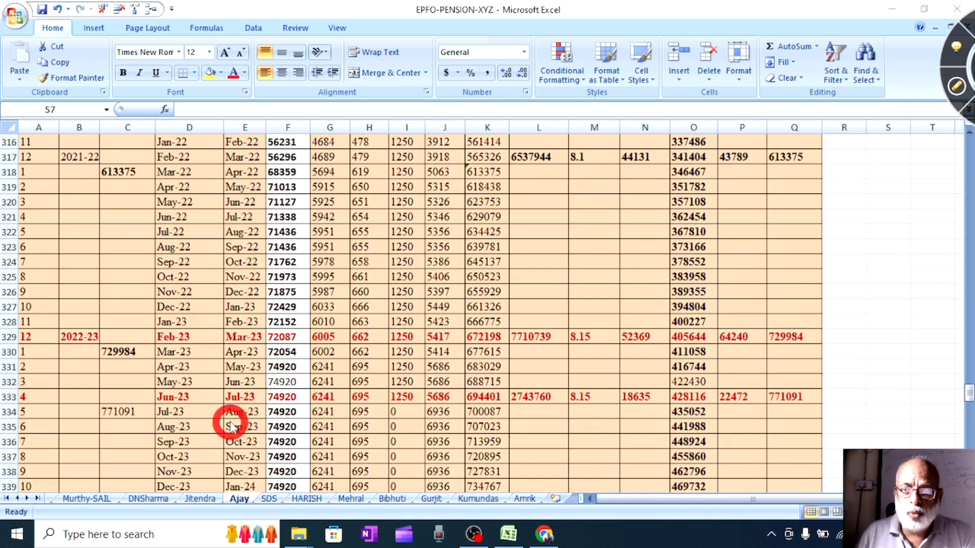
# Step: Mark the Jun-23/Jul-23 row with pen strokes and underline the closing balances in Q329 and Q333
pyautogui.click(957, 87)
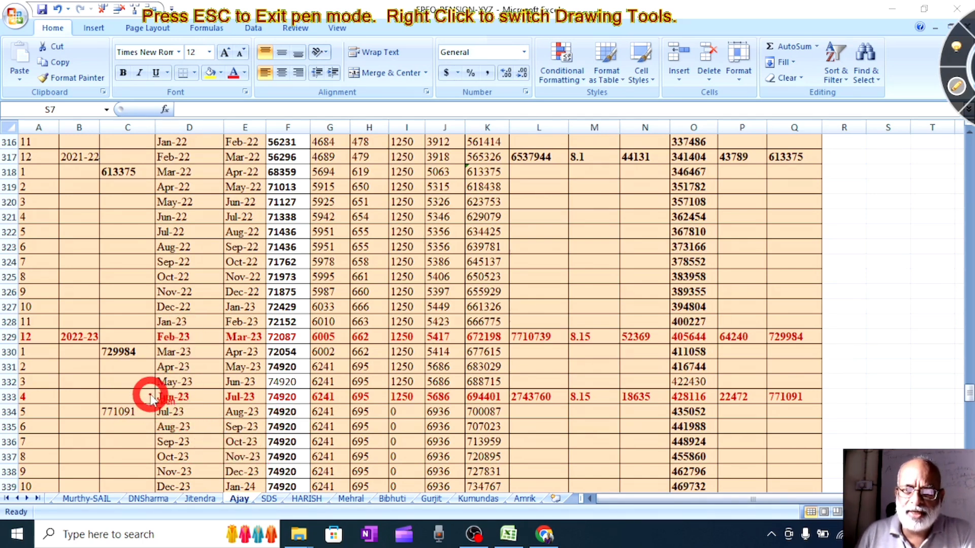
pyautogui.moveTo(148, 394); pyautogui.dragTo(263, 380)
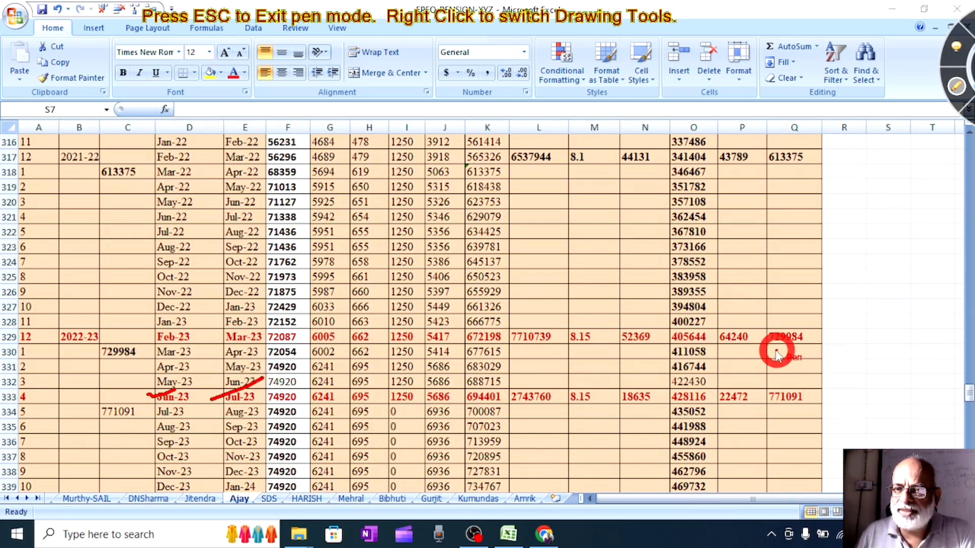
pyautogui.moveTo(771, 350); pyautogui.dragTo(824, 350)
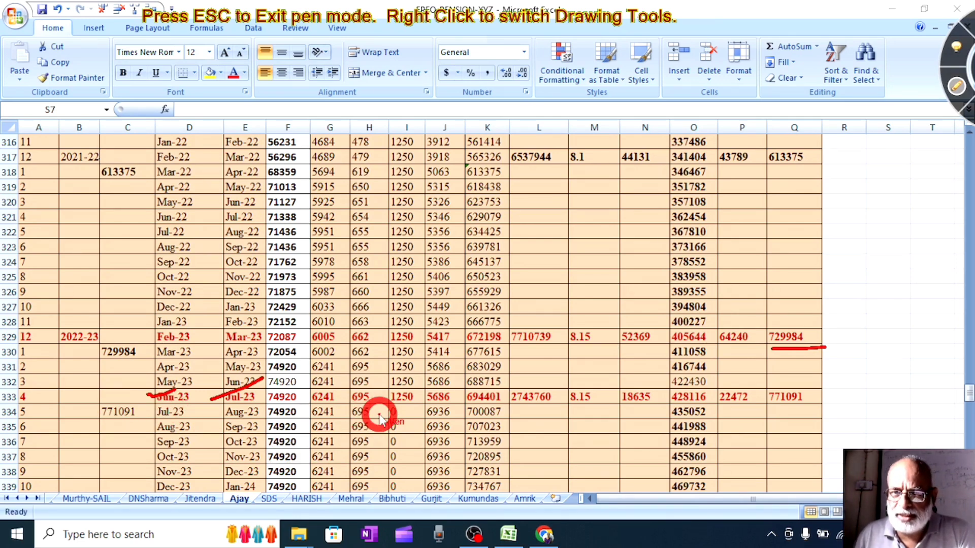
pyautogui.moveTo(9, 399); pyautogui.dragTo(135, 393)
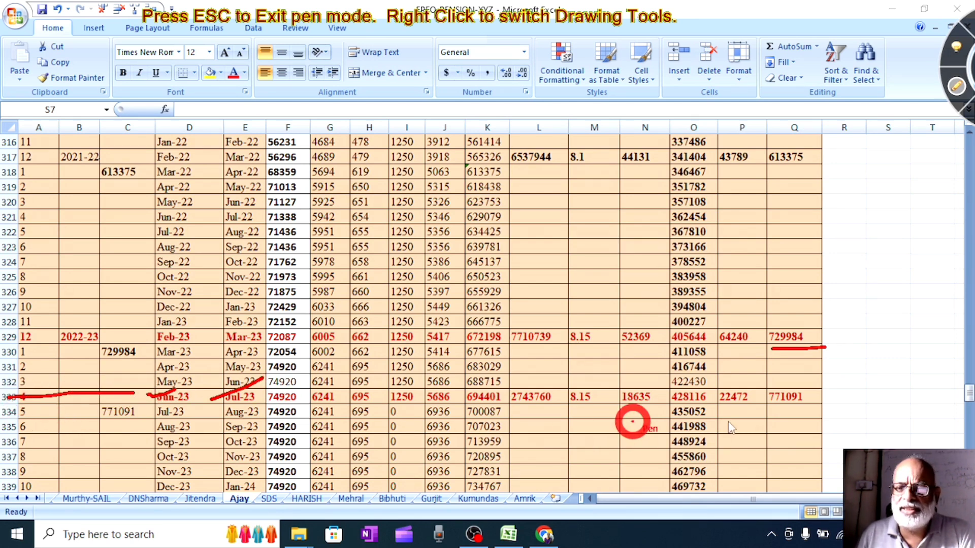
pyautogui.moveTo(815, 400); pyautogui.dragTo(903, 400)
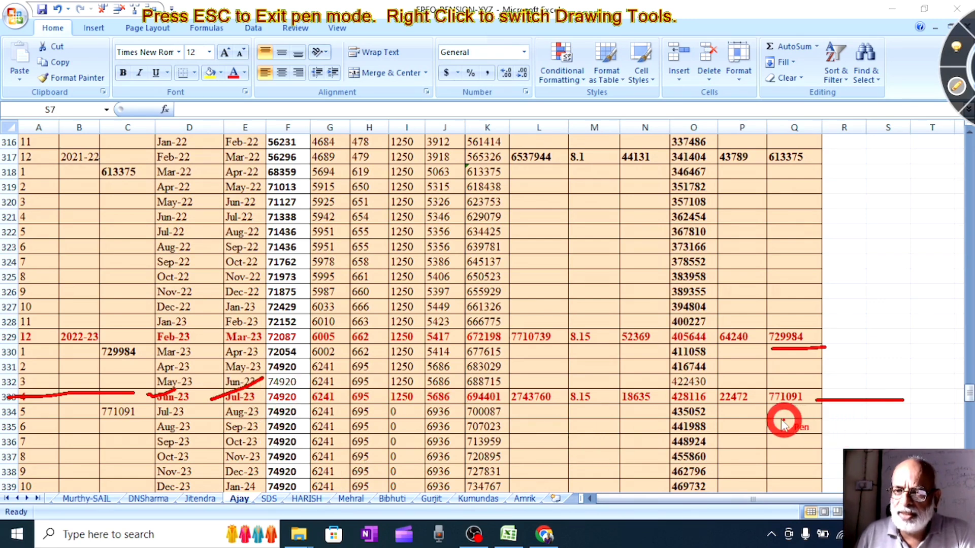
pyautogui.moveTo(767, 418); pyautogui.dragTo(813, 419)
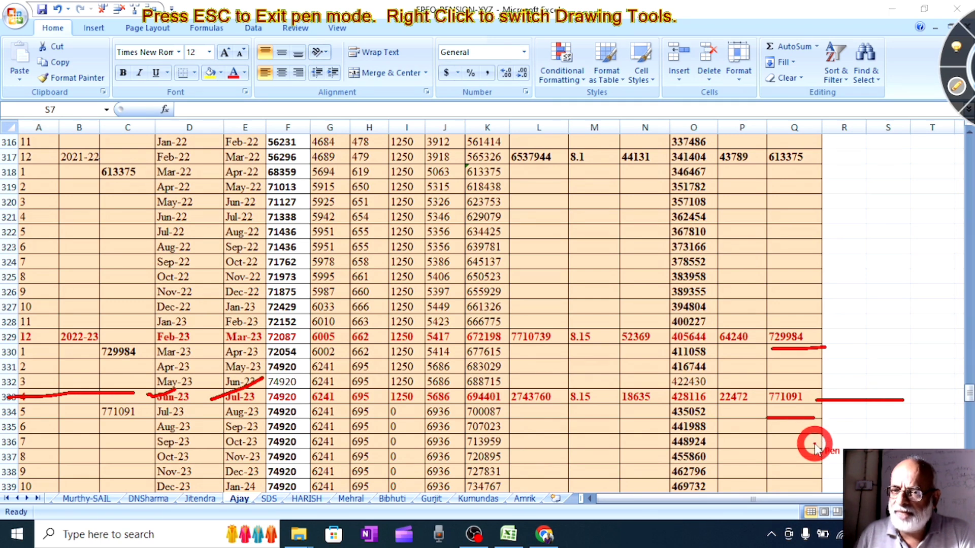
# Step: Outline the closing balances in Q333 and Q329, add pointing strokes beside Q333, and clear all pen annotations
pyautogui.moveTo(812, 388)
pyautogui.mouseDown()
pyautogui.moveTo(777, 382)
pyautogui.moveTo(766, 402)
pyautogui.moveTo(798, 404)
pyautogui.mouseUp()
pyautogui.moveTo(814, 332)
pyautogui.mouseDown()
pyautogui.moveTo(808, 318)
pyautogui.moveTo(757, 325)
pyautogui.moveTo(762, 350)
pyautogui.moveTo(807, 356)
pyautogui.moveTo(811, 327)
pyautogui.mouseUp()
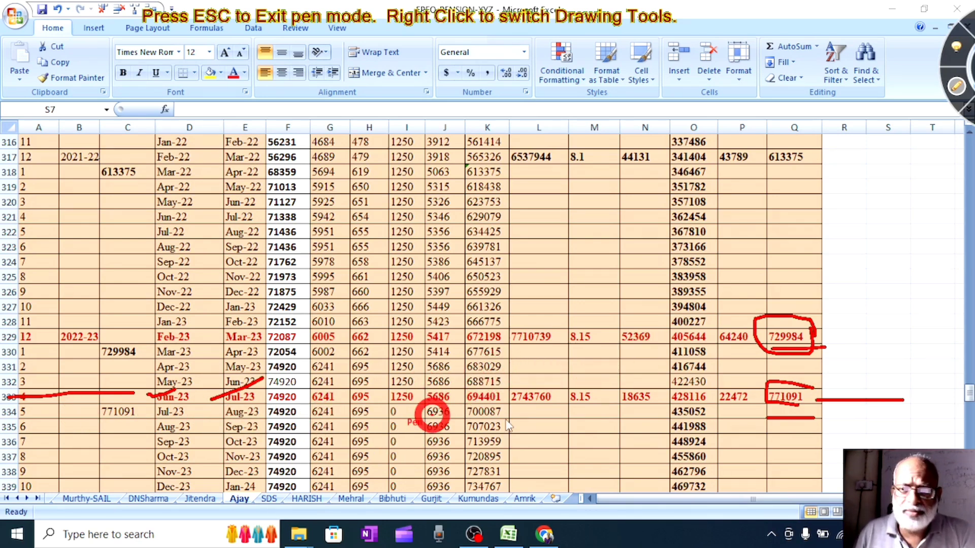
pyautogui.moveTo(819, 401); pyautogui.dragTo(890, 339)
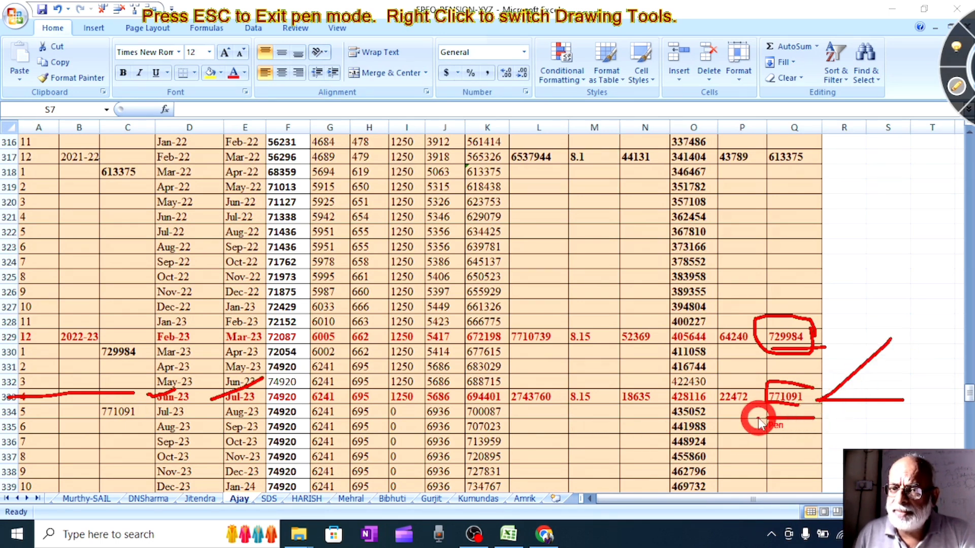
pyautogui.moveTo(735, 420); pyautogui.dragTo(885, 399)
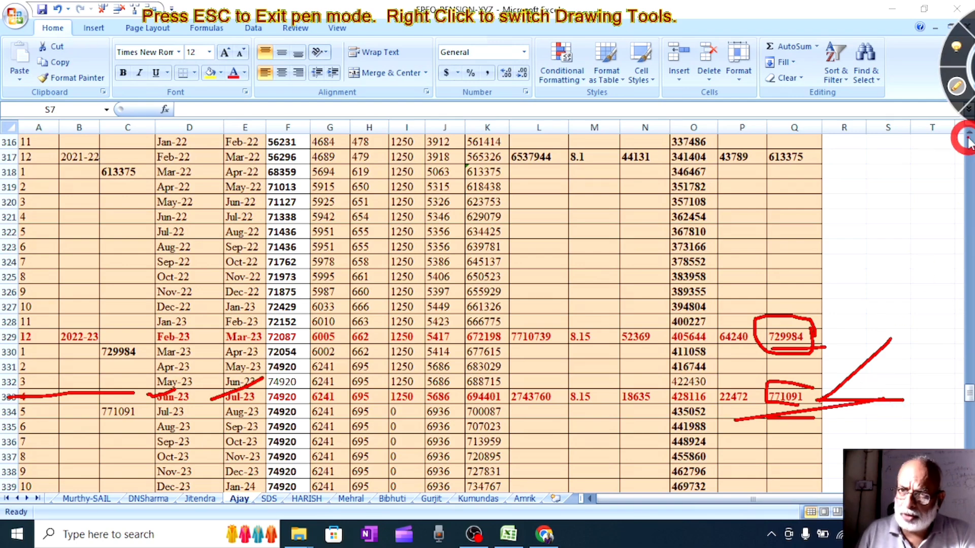
pyautogui.click(957, 87)
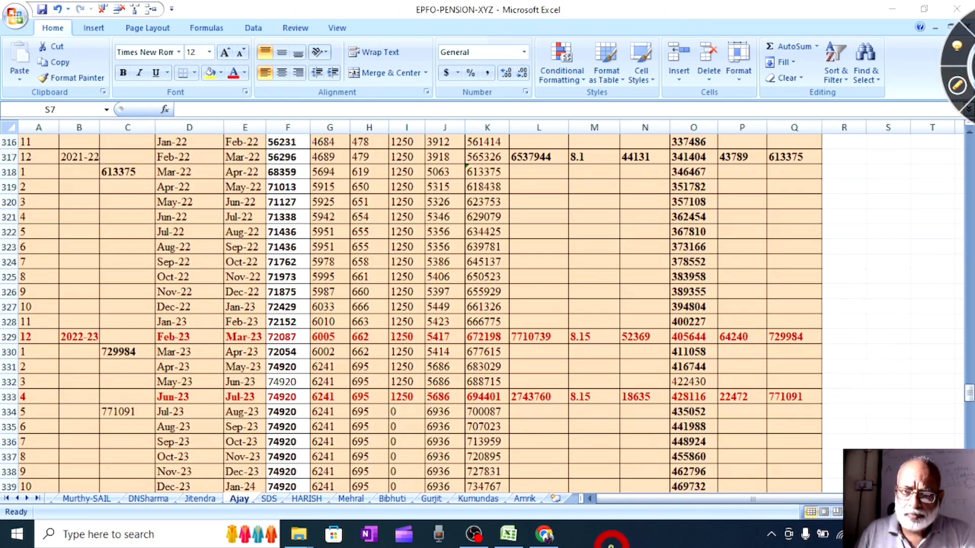
pyautogui.scroll(-2, 285, 437)
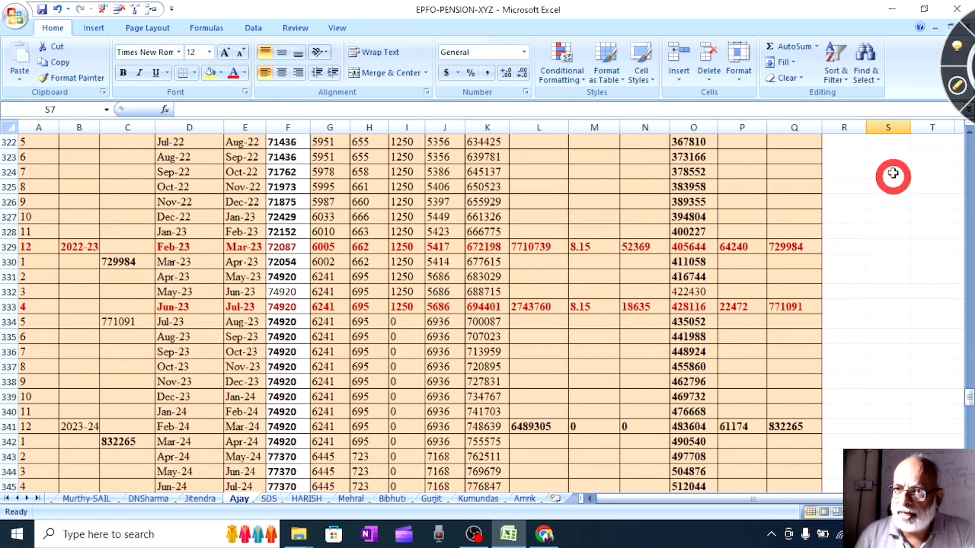
# Step: Draw a pen line beneath the Jun-23/Jul-23 row across columns L to Q and clear the annotation
pyautogui.click(954, 92)
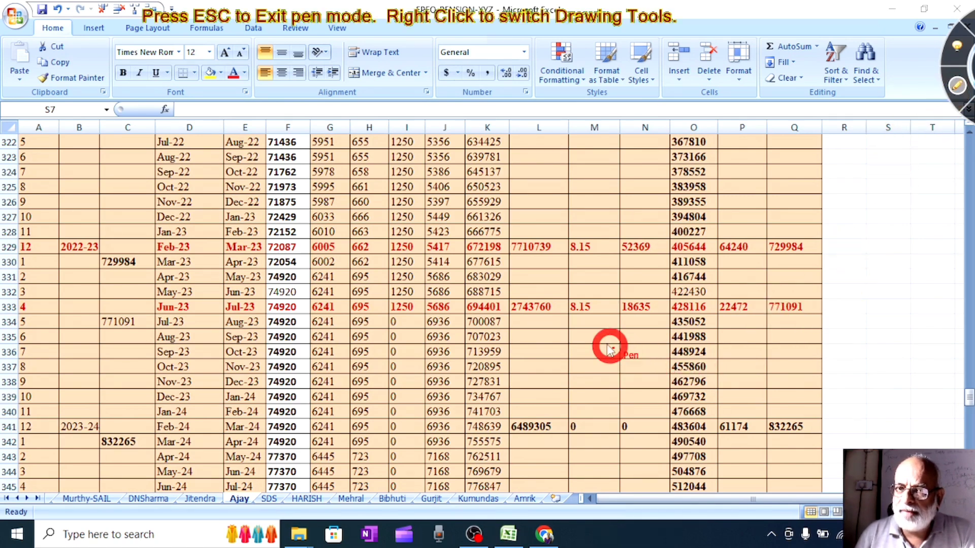
pyautogui.moveTo(543, 324); pyautogui.dragTo(826, 327)
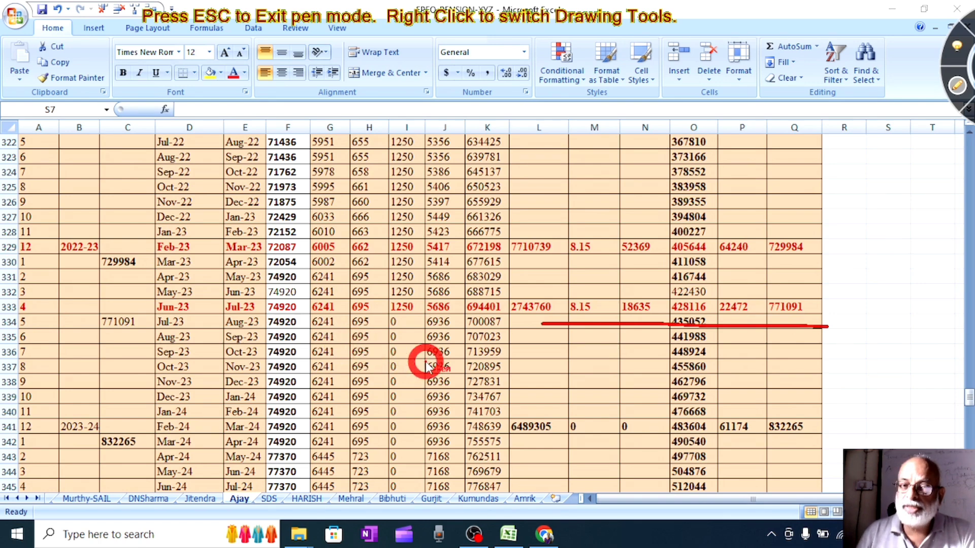
pyautogui.press('Escape')
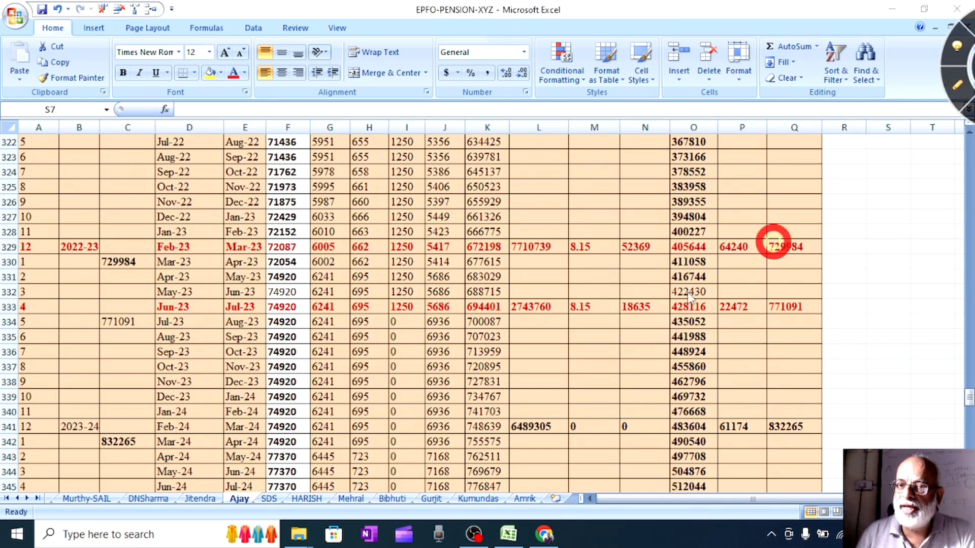
# Step: Review the projected wage and contribution rows from 2023 through Aug-30 and the case summary below them
pyautogui.scroll(-2, 652, 311)
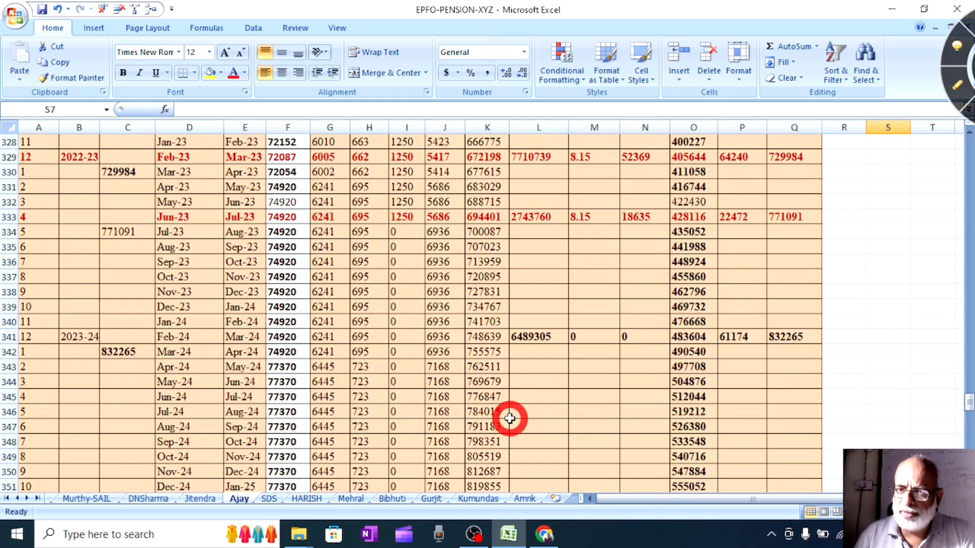
pyautogui.scroll(-7, 510, 418)
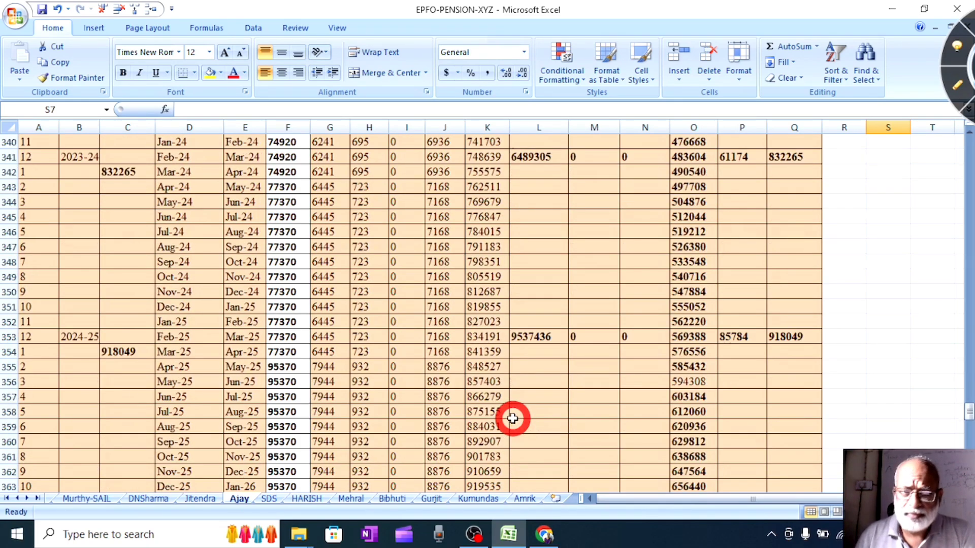
pyautogui.scroll(-16, 512, 418)
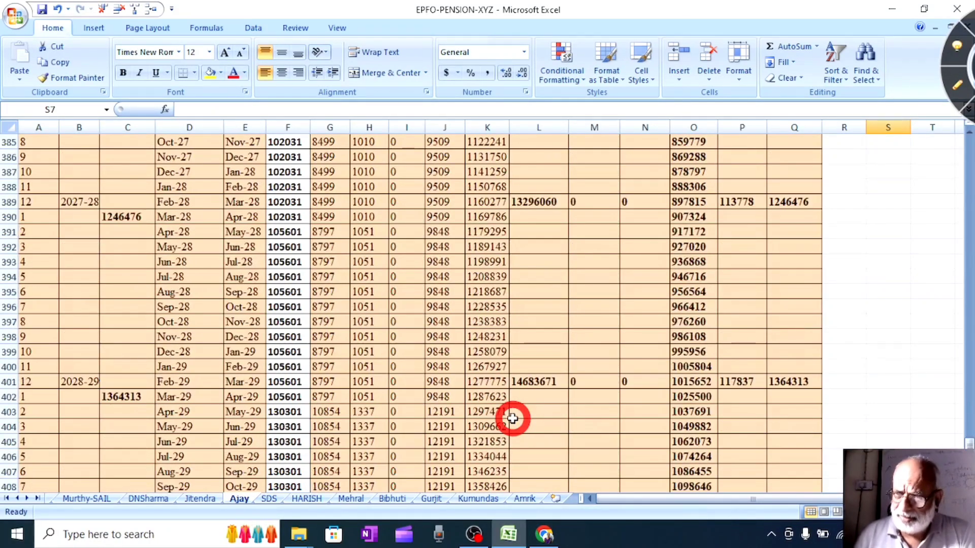
pyautogui.scroll(-4, 508, 464)
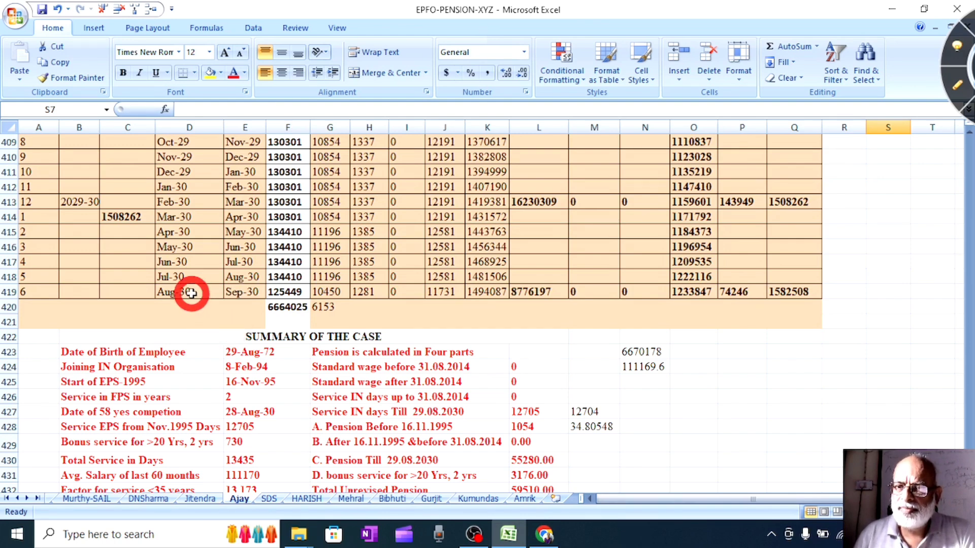
pyautogui.scroll(-2, 192, 293)
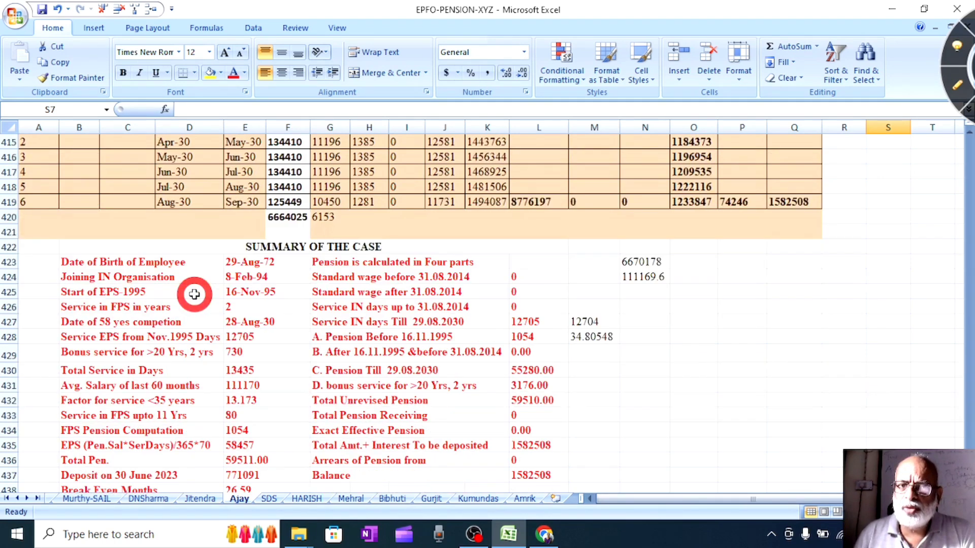
pyautogui.scroll(-1, 195, 294)
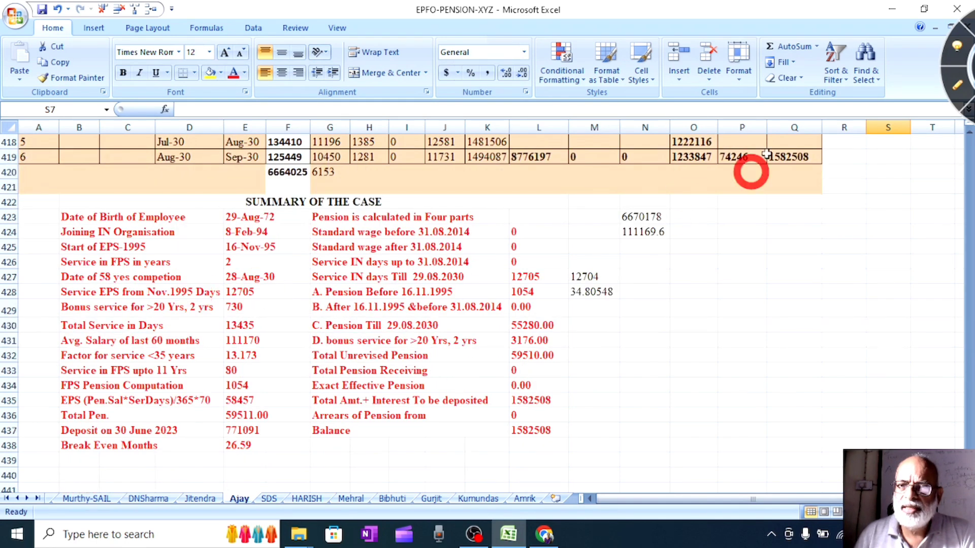
# Step: Tick the employee's date of birth in the case summary, outline the amount in G420, and clear the pen annotations
pyautogui.click(956, 89)
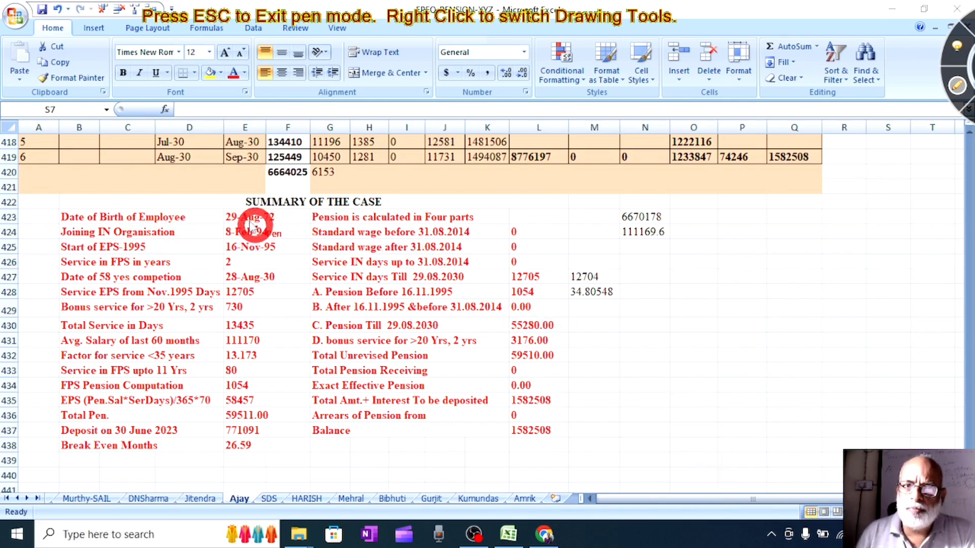
pyautogui.moveTo(288, 212); pyautogui.dragTo(315, 200)
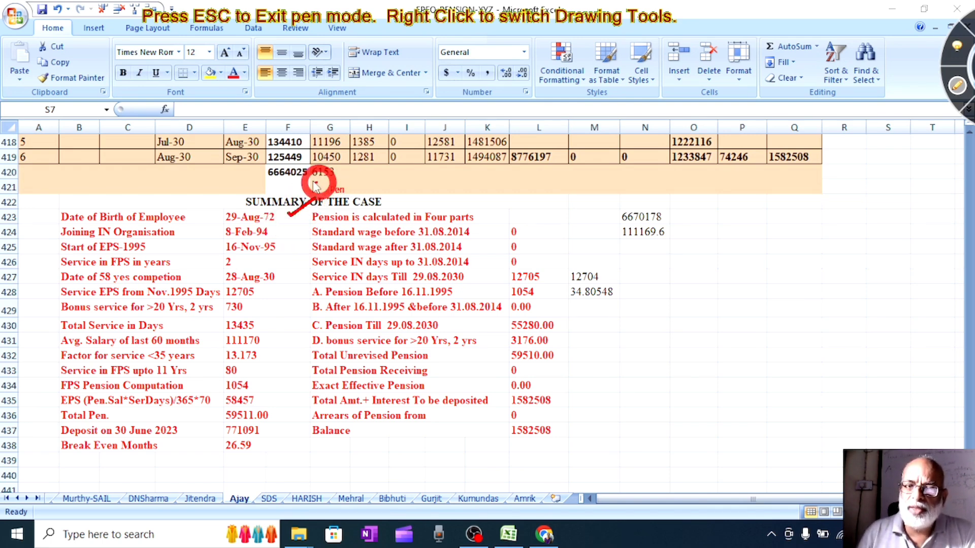
pyautogui.moveTo(311, 180)
pyautogui.mouseDown()
pyautogui.moveTo(343, 170)
pyautogui.moveTo(312, 164)
pyautogui.moveTo(306, 178)
pyautogui.mouseUp()
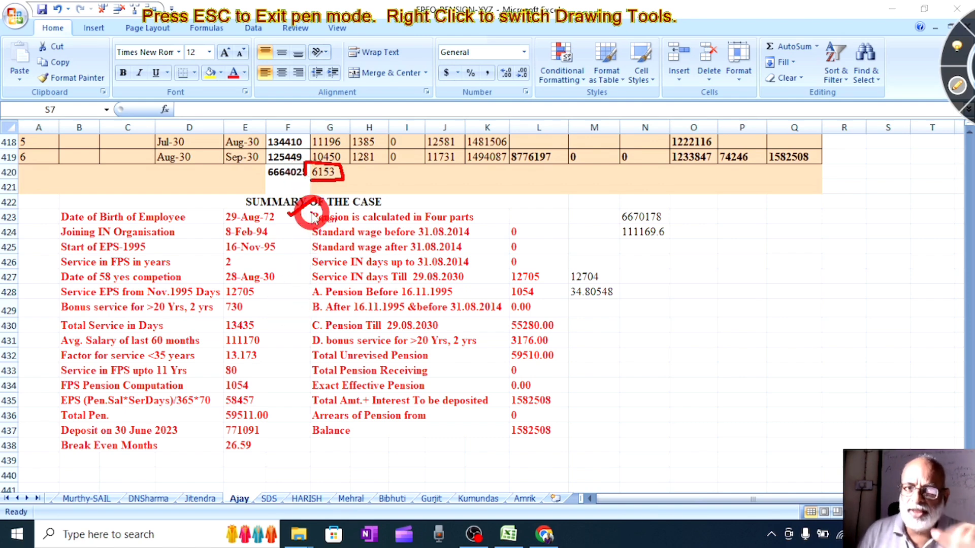
pyautogui.click(961, 90)
# Step: Select the last 60 monthly wages, F360:F419, to examine their total and average
pyautogui.scroll(2, 555, 266)
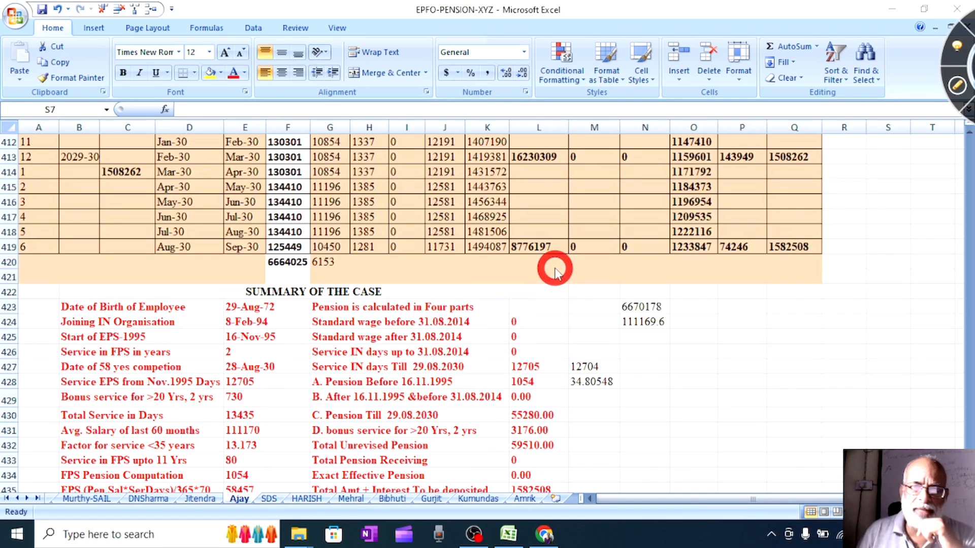
pyautogui.scroll(2, 468, 345)
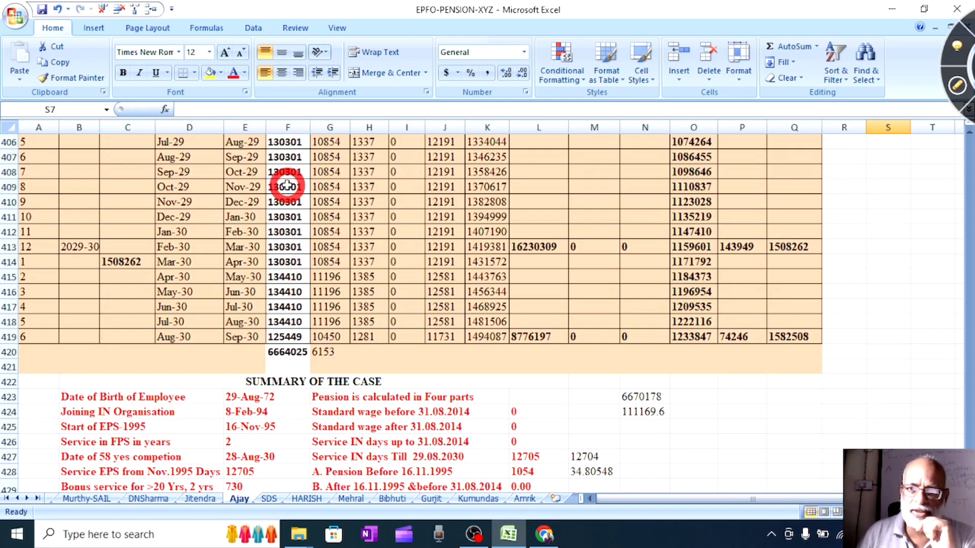
pyautogui.moveTo(281, 337); pyautogui.dragTo(278, 220)
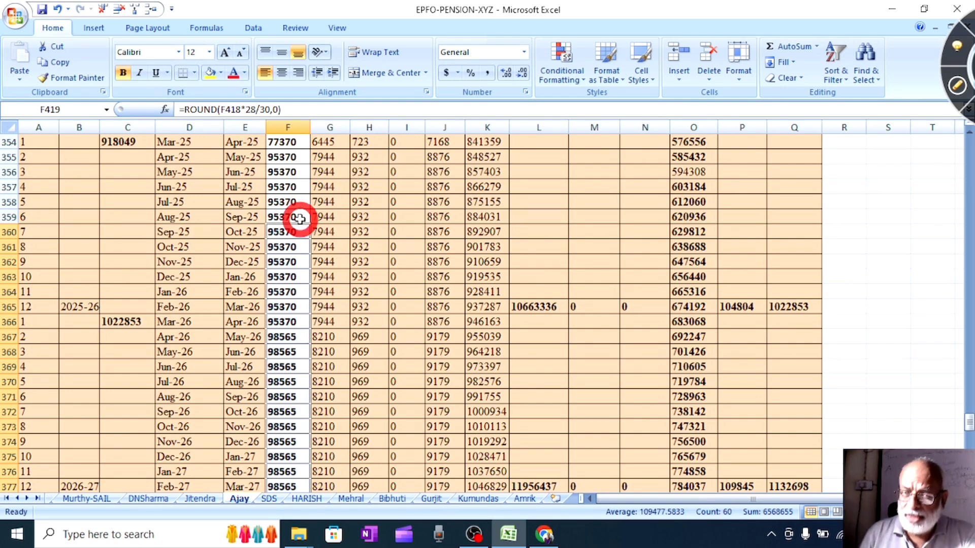
# Step: Inspect the wage total formula in N423 and the average salary of the last 60 months in E431
pyautogui.scroll(-4, 292, 297)
pyautogui.scroll(-16, 292, 297)
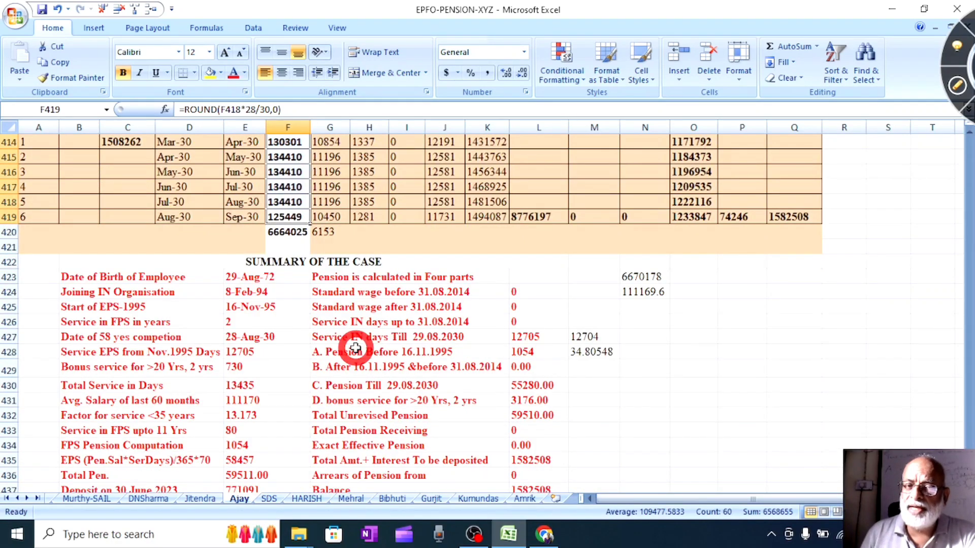
pyautogui.scroll(2, 378, 448)
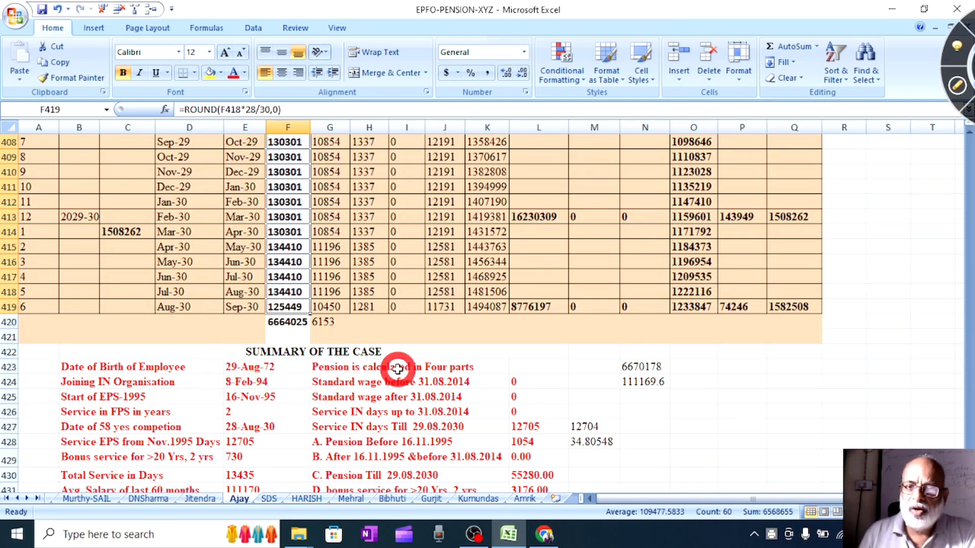
pyautogui.click(641, 366)
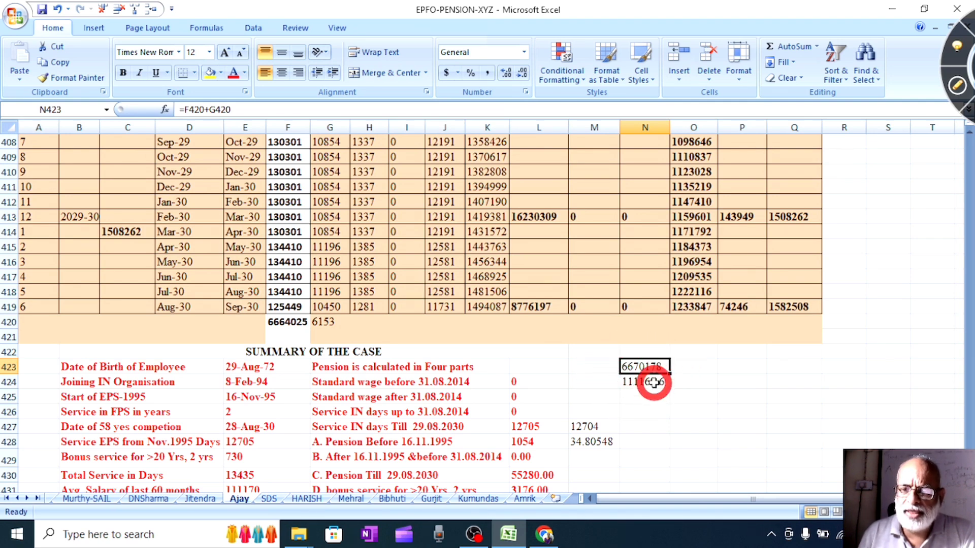
pyautogui.scroll(-1, 651, 408)
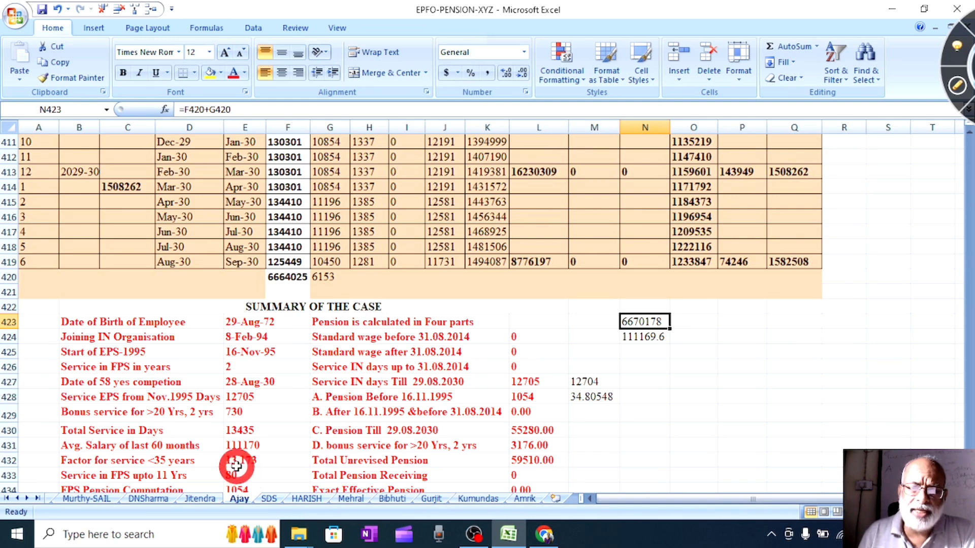
pyautogui.click(259, 446)
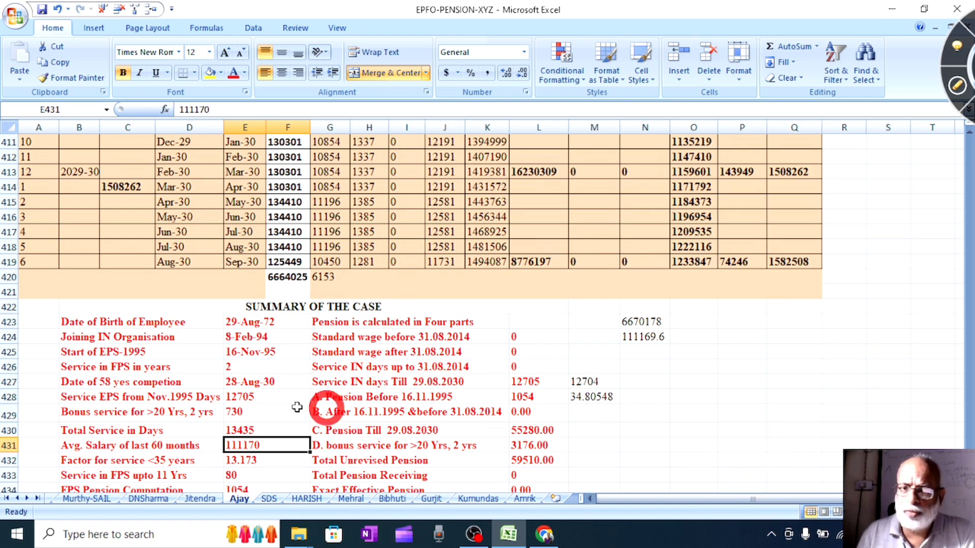
# Step: Tick the organisation joining date in pen and outline the FPS service years in the case summary
pyautogui.scroll(-2, 302, 415)
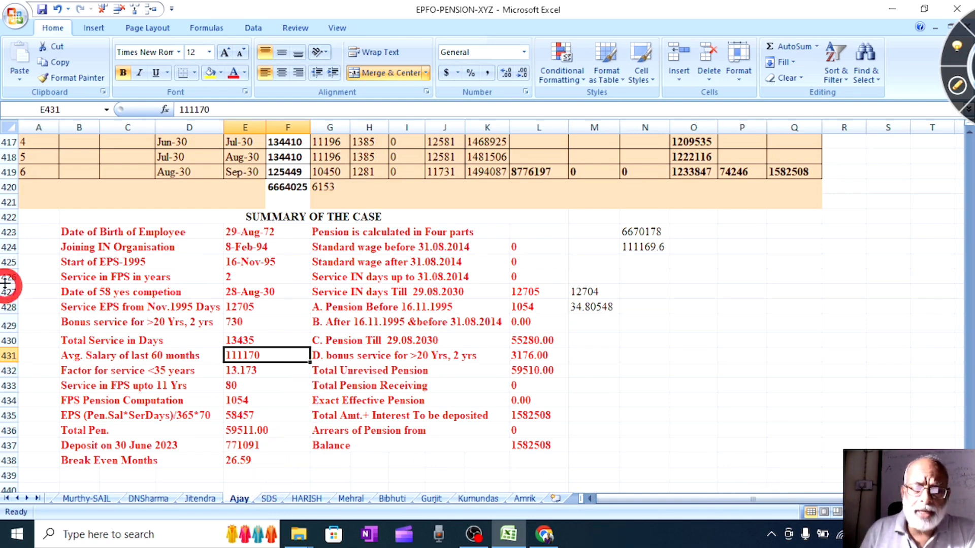
pyautogui.click(959, 87)
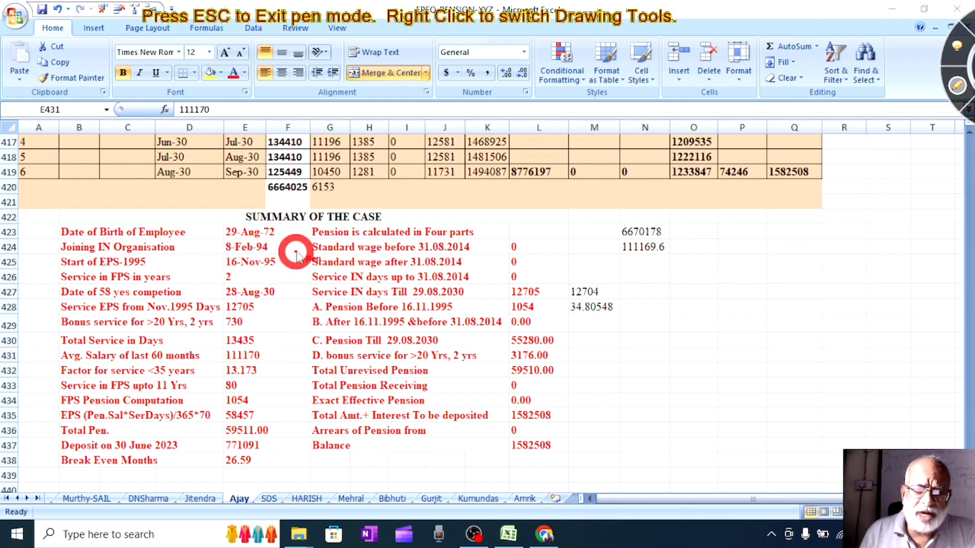
pyautogui.moveTo(267, 248); pyautogui.dragTo(286, 236)
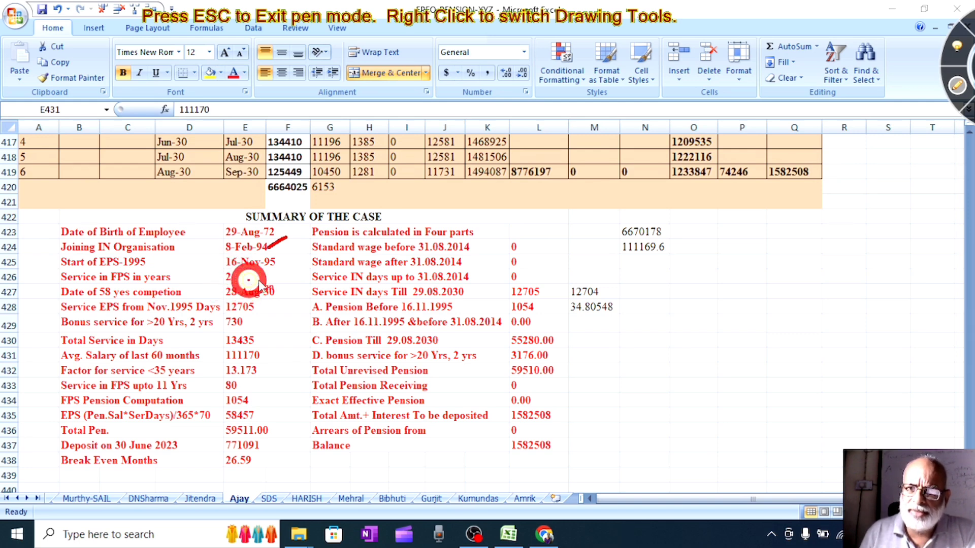
pyautogui.moveTo(255, 274)
pyautogui.mouseDown()
pyautogui.moveTo(231, 265)
pyautogui.moveTo(223, 285)
pyautogui.moveTo(251, 274)
pyautogui.mouseUp()
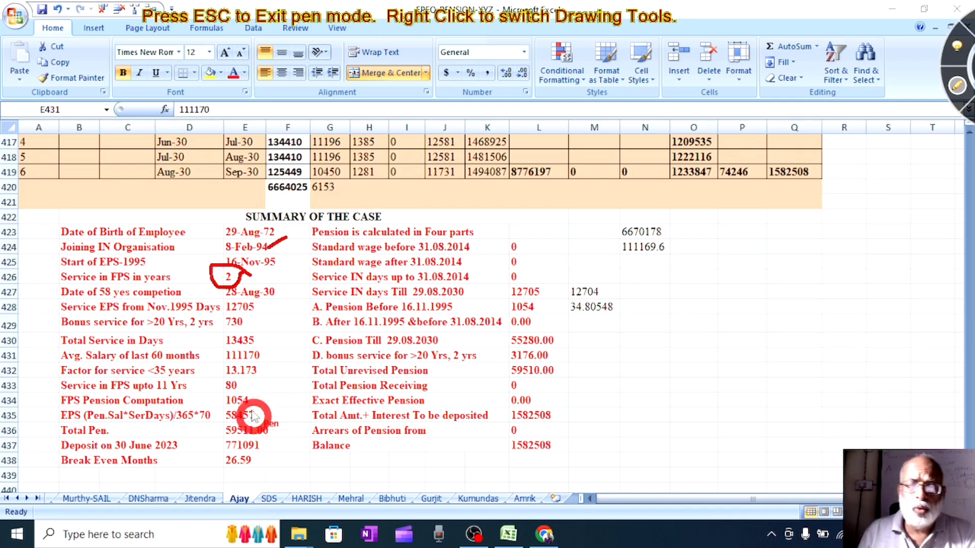
# Step: Mark the FPS service amount, FPS pension computation and under-35-years service factor in pen, and clear all annotations
pyautogui.moveTo(249, 386); pyautogui.dragTo(268, 378)
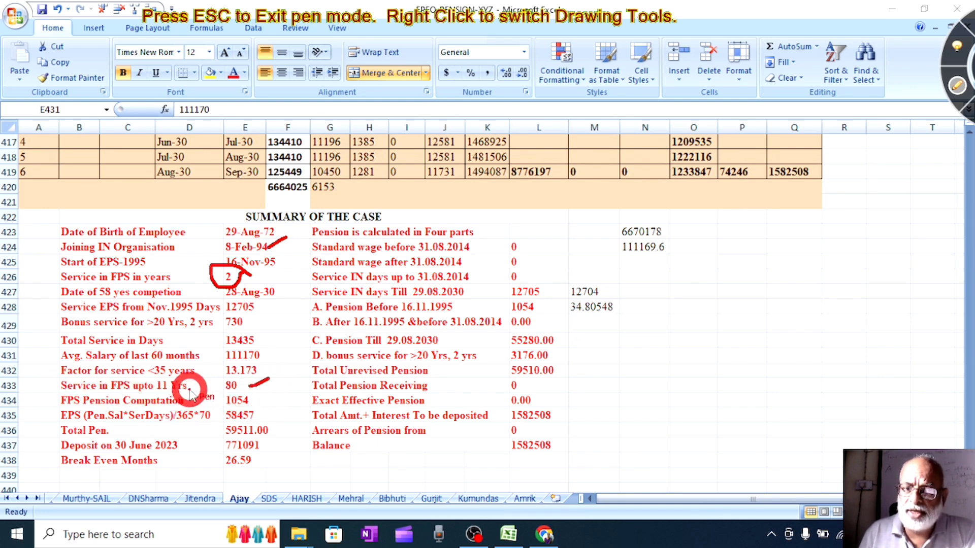
pyautogui.moveTo(192, 385); pyautogui.dragTo(223, 386)
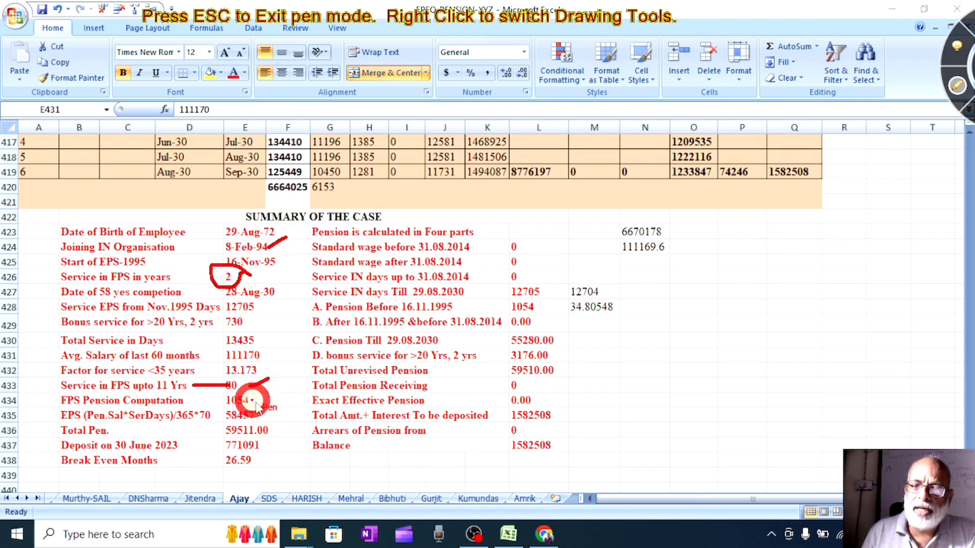
pyautogui.moveTo(253, 401); pyautogui.dragTo(279, 390)
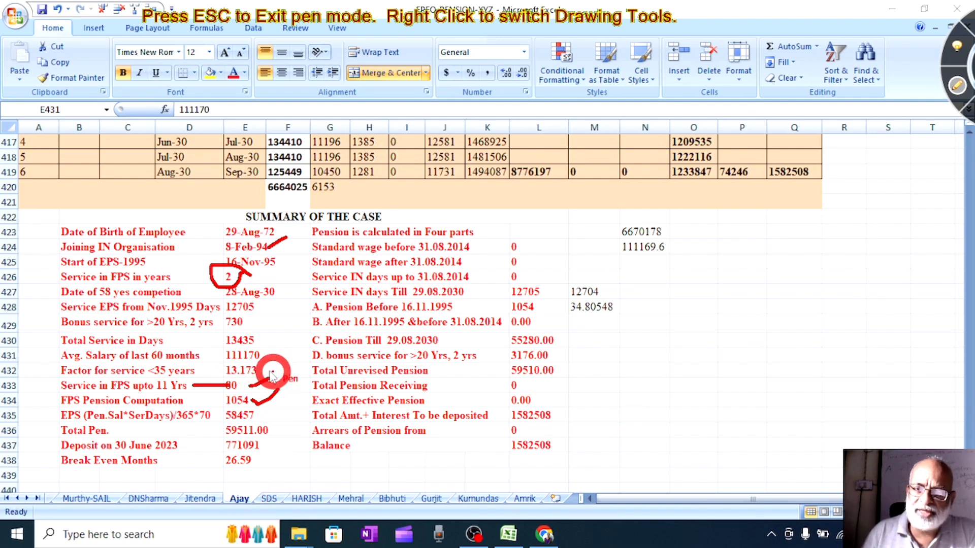
pyautogui.moveTo(266, 379); pyautogui.dragTo(287, 357)
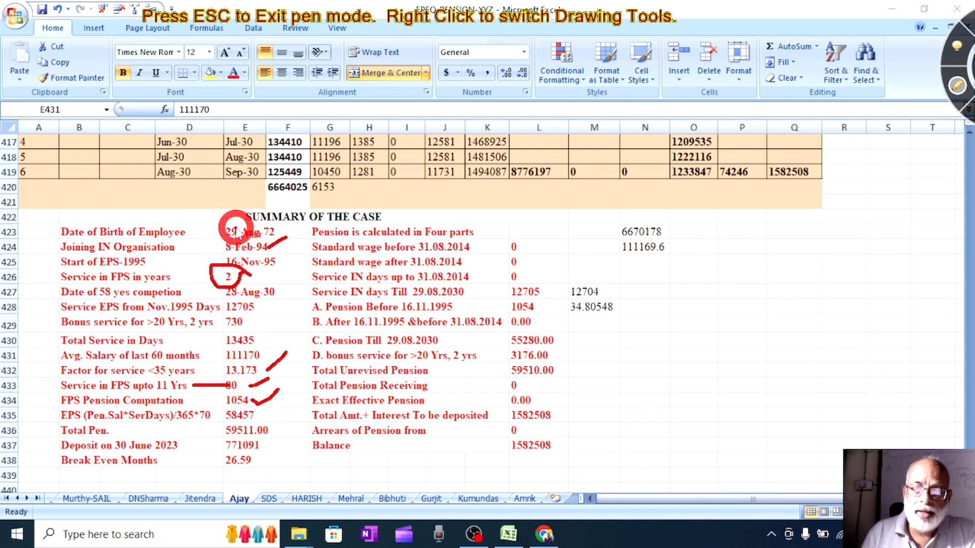
pyautogui.click(957, 85)
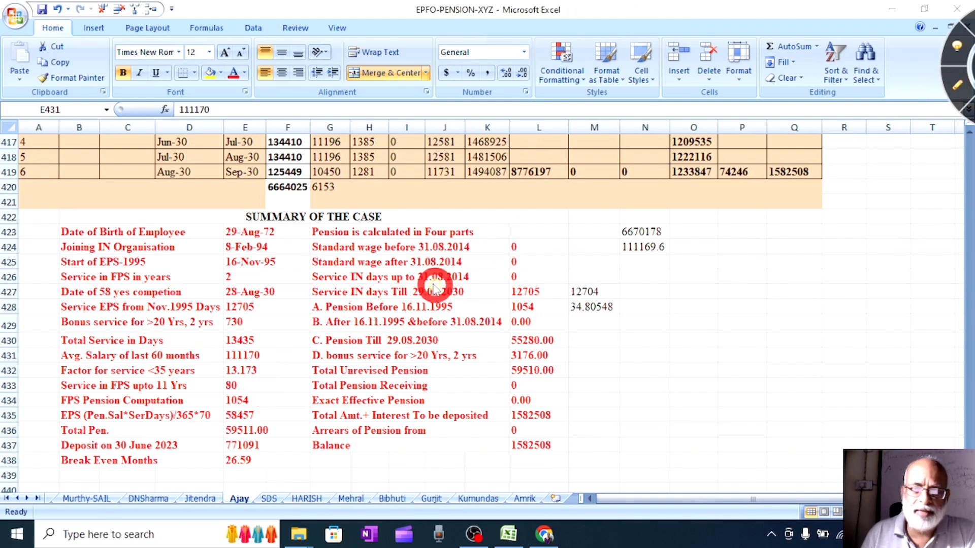
# Step: Tick the age-58 completion date, EPS service days, bonus service, total service and average salary, and outline the total service days
pyautogui.click(956, 85)
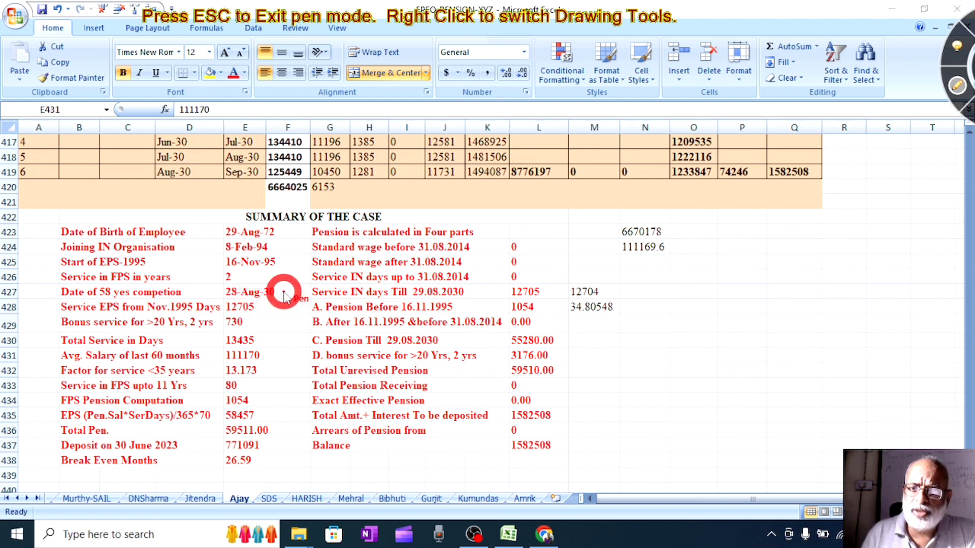
pyautogui.moveTo(284, 293); pyautogui.dragTo(304, 278)
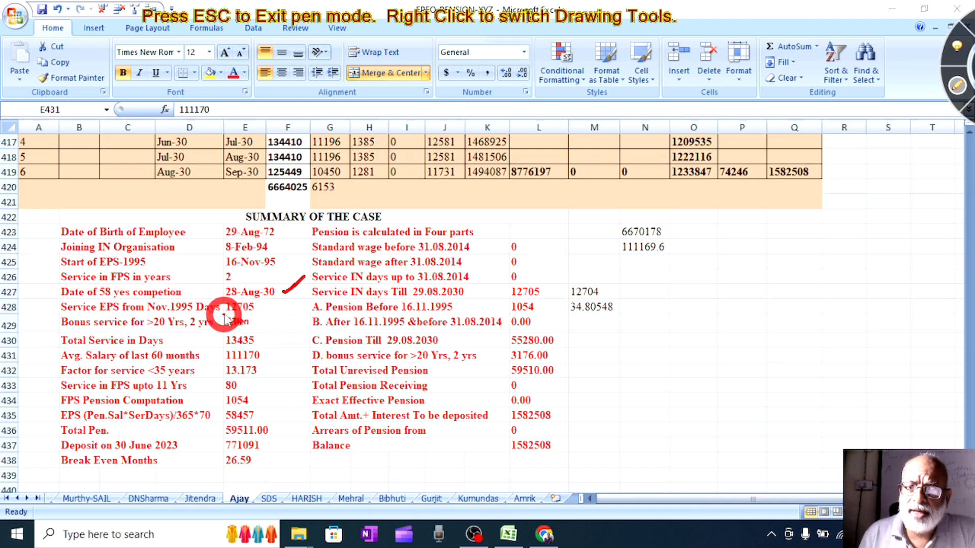
pyautogui.moveTo(261, 307); pyautogui.dragTo(296, 290)
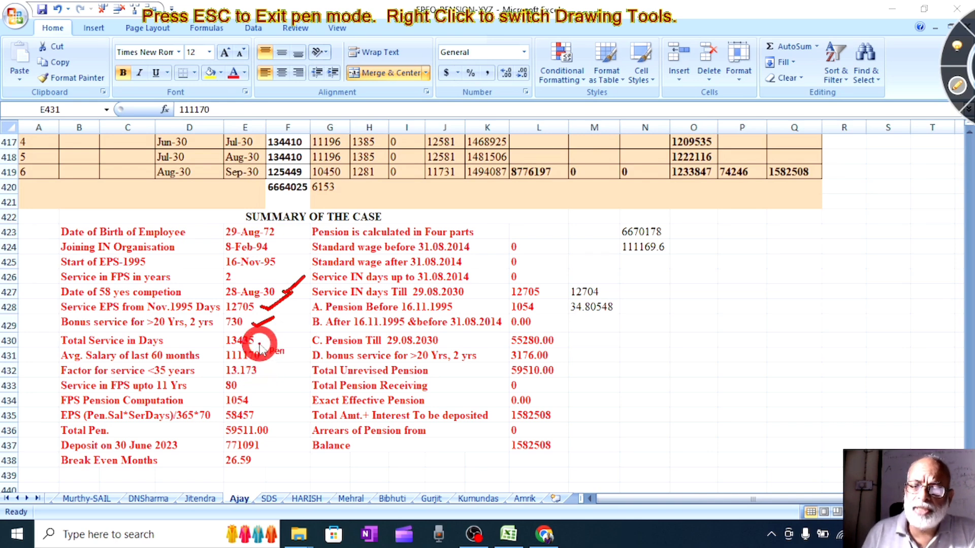
pyautogui.moveTo(260, 339); pyautogui.dragTo(281, 328)
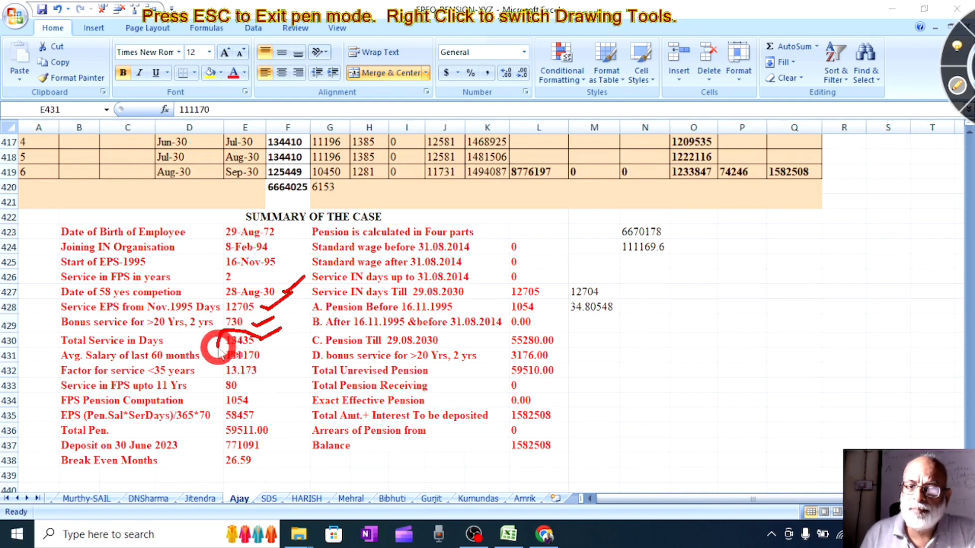
pyautogui.moveTo(234, 352); pyautogui.dragTo(266, 337)
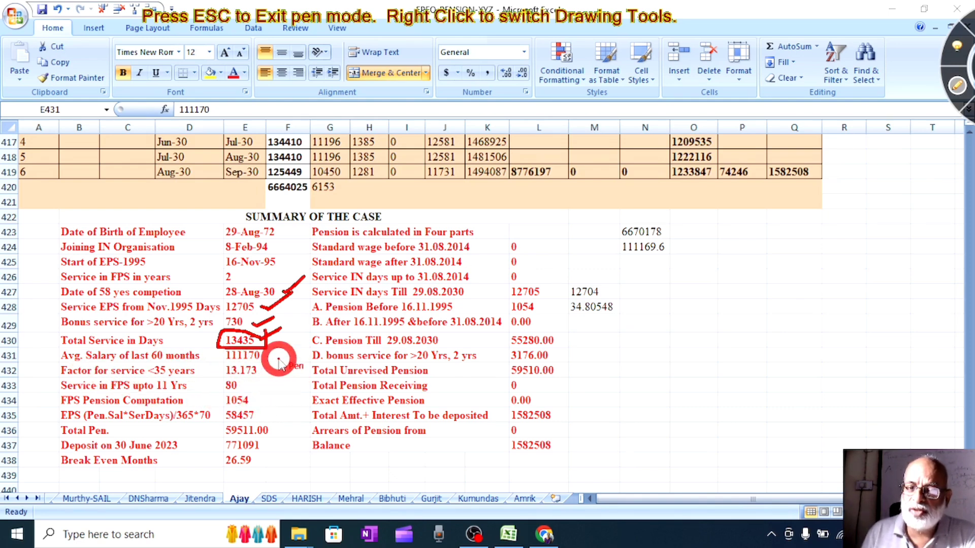
pyautogui.moveTo(279, 351); pyautogui.dragTo(298, 335)
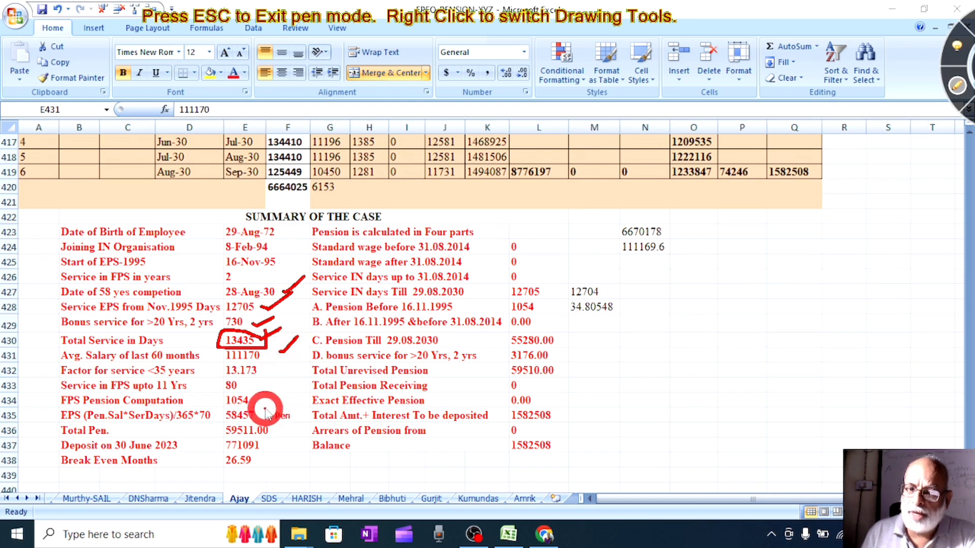
# Step: Tick the FPS pension computation, the EPS pension amount and the 30 June 2023 deposit in pen in the case summary
pyautogui.moveTo(264, 405); pyautogui.dragTo(301, 355)
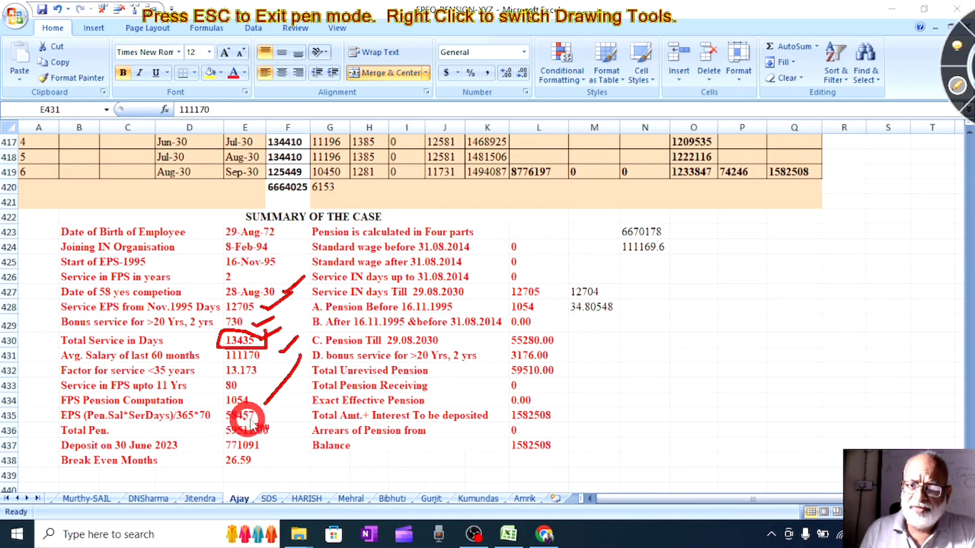
pyautogui.moveTo(262, 418); pyautogui.dragTo(283, 410)
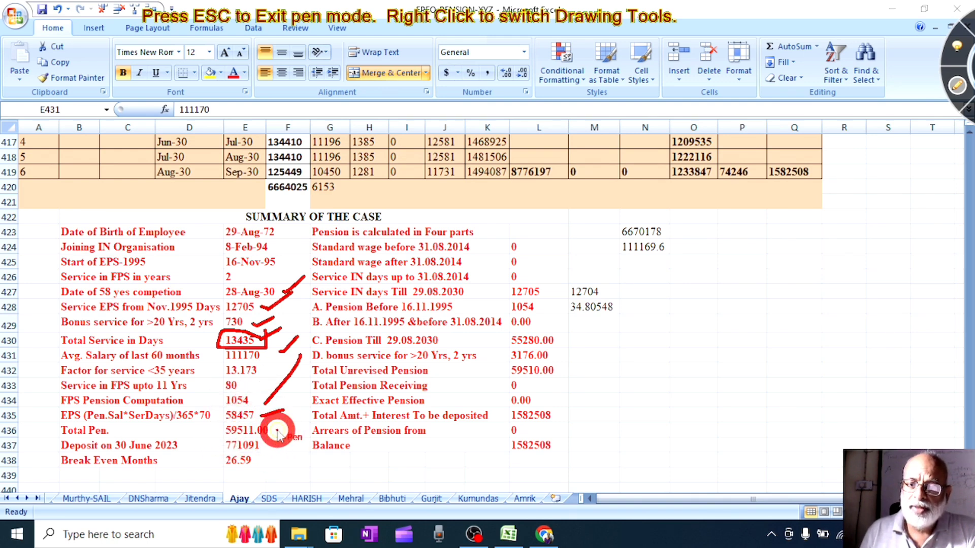
pyautogui.moveTo(277, 432); pyautogui.dragTo(295, 415)
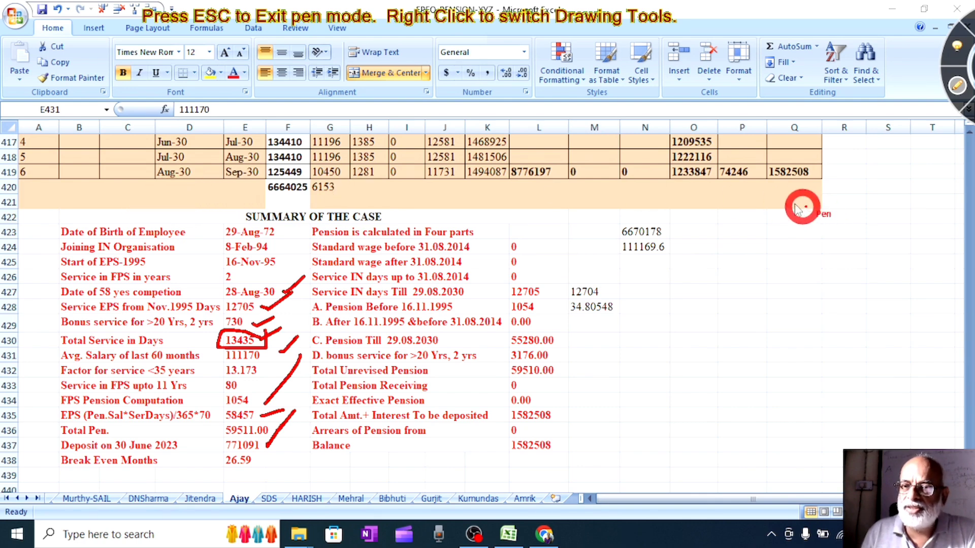
# Step: Underline and circle the final total in Q419, and underline and tick the total amount plus interest to be deposited
pyautogui.moveTo(751, 197); pyautogui.dragTo(896, 170)
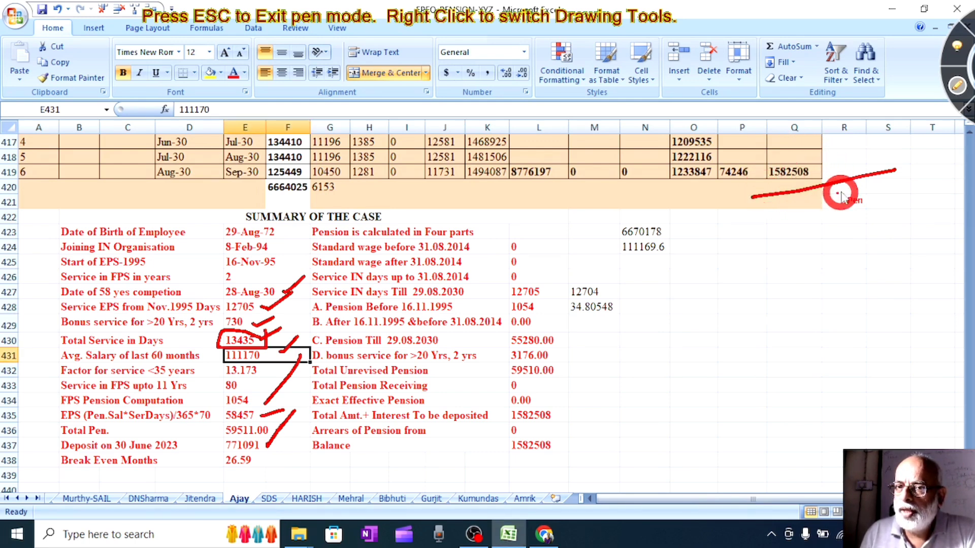
pyautogui.moveTo(790, 153)
pyautogui.mouseDown()
pyautogui.moveTo(835, 171)
pyautogui.moveTo(820, 200)
pyautogui.moveTo(756, 178)
pyautogui.moveTo(829, 135)
pyautogui.moveTo(852, 172)
pyautogui.mouseUp()
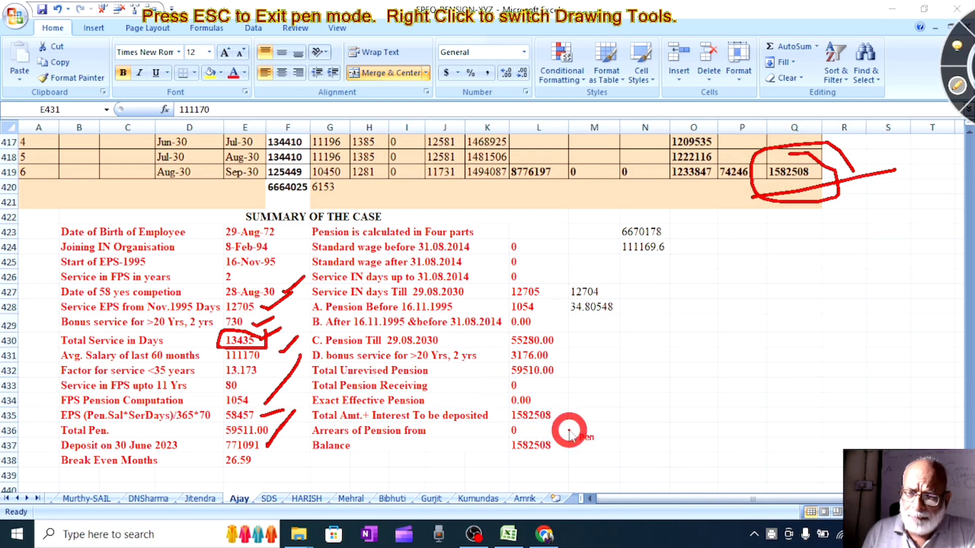
pyautogui.moveTo(510, 423)
pyautogui.mouseDown()
pyautogui.moveTo(599, 417)
pyautogui.moveTo(647, 362)
pyautogui.mouseUp()
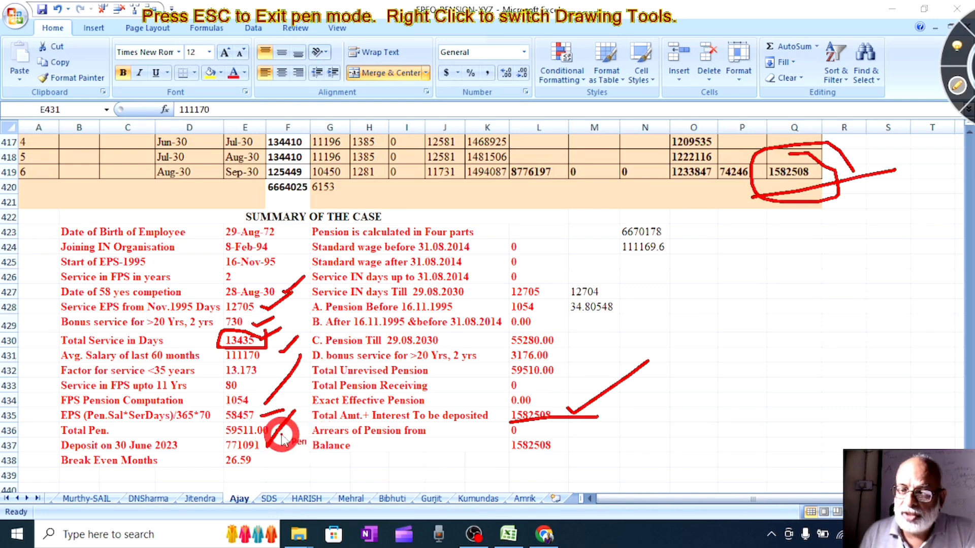
# Step: Outline the total pension in pen, and underline the balance and the break-even months in the case summary
pyautogui.moveTo(256, 416)
pyautogui.mouseDown()
pyautogui.moveTo(203, 413)
pyautogui.moveTo(218, 444)
pyautogui.moveTo(269, 447)
pyautogui.moveTo(297, 416)
pyautogui.mouseUp()
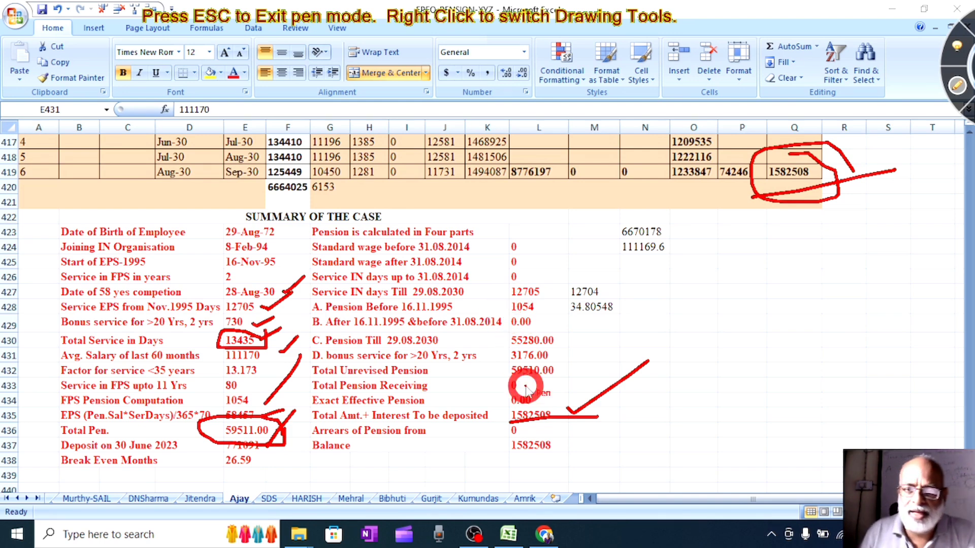
pyautogui.moveTo(519, 455); pyautogui.dragTo(614, 451)
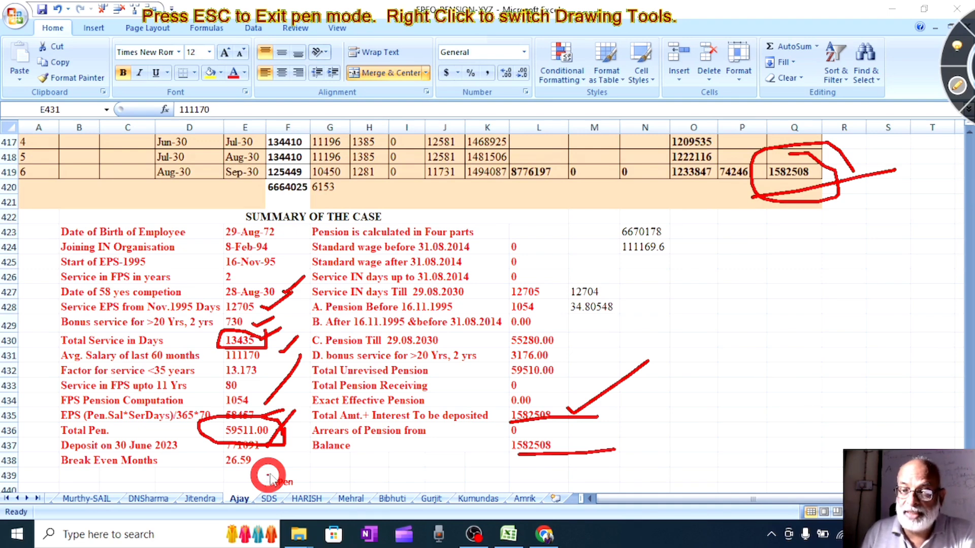
pyautogui.moveTo(219, 478); pyautogui.dragTo(315, 466)
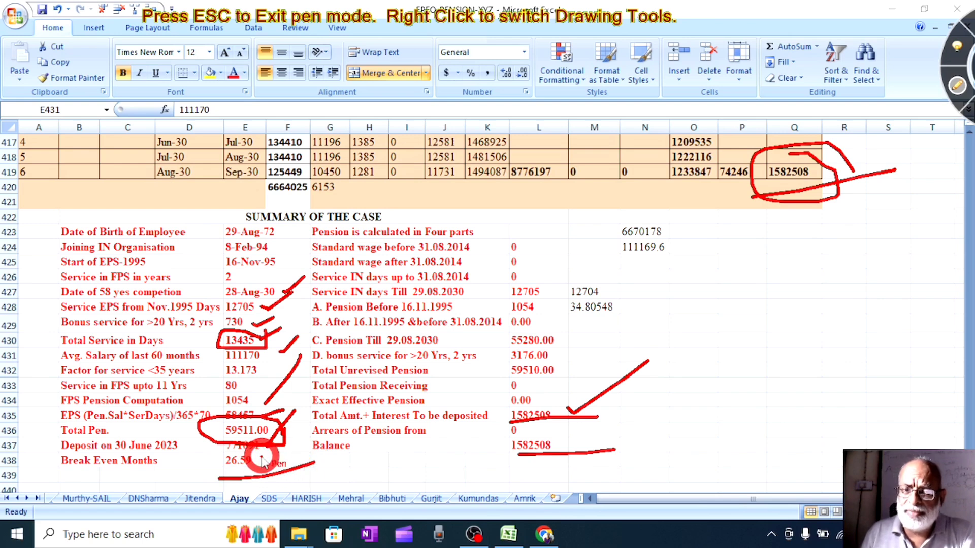
pyautogui.click(217, 431)
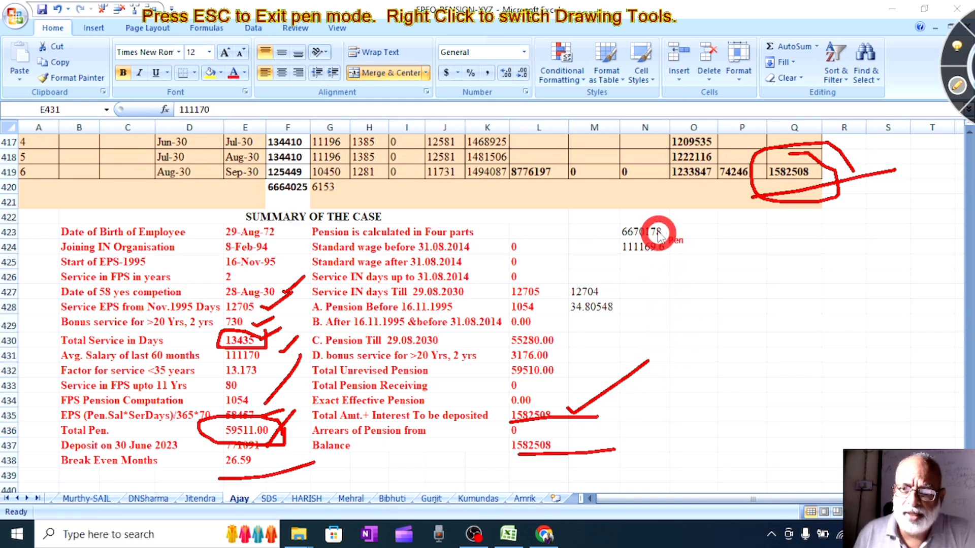
# Step: Enclose the whole case summary between two large pen-drawn square brackets
pyautogui.moveTo(617, 222)
pyautogui.mouseDown()
pyautogui.moveTo(700, 219)
pyautogui.moveTo(693, 479)
pyautogui.moveTo(655, 479)
pyautogui.mouseUp()
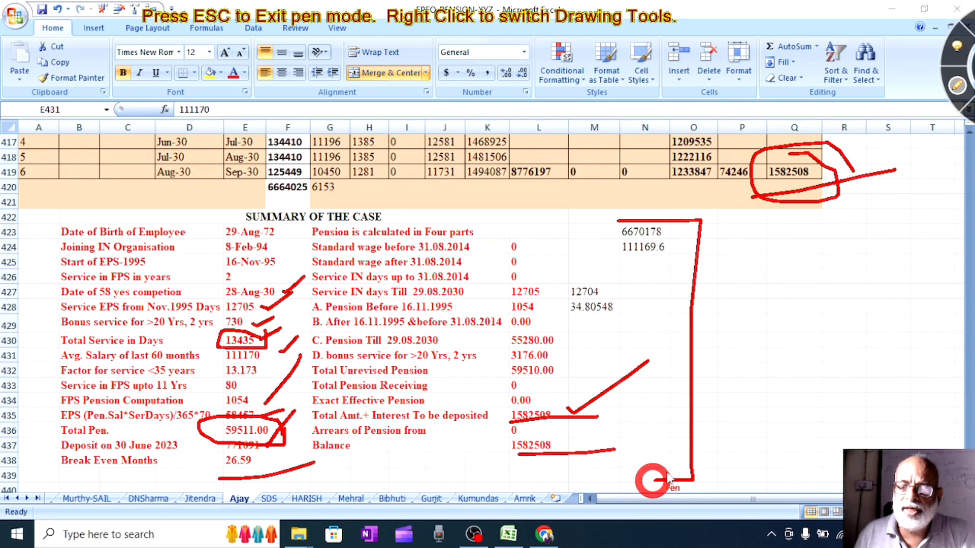
pyautogui.moveTo(79, 220)
pyautogui.mouseDown()
pyautogui.moveTo(31, 220)
pyautogui.moveTo(38, 442)
pyautogui.moveTo(51, 480)
pyautogui.moveTo(139, 479)
pyautogui.mouseUp()
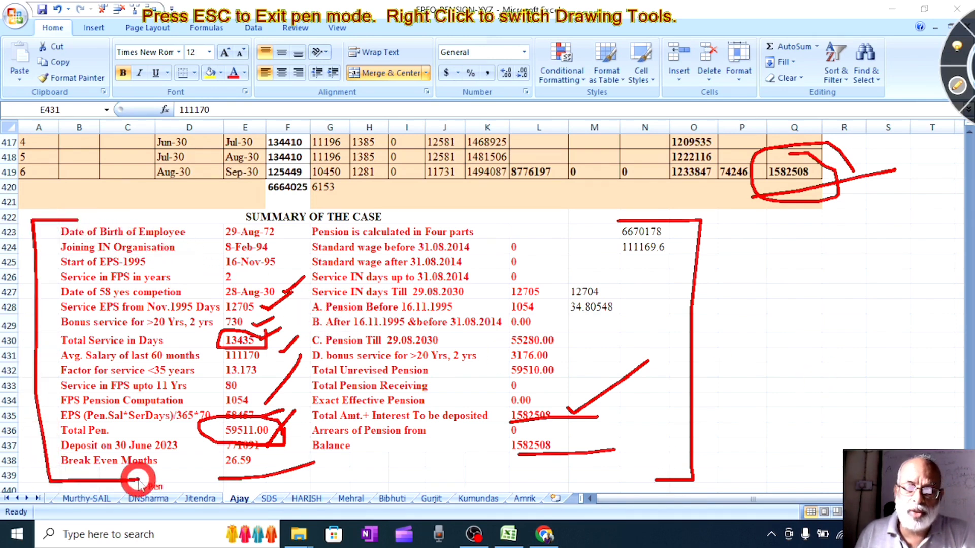